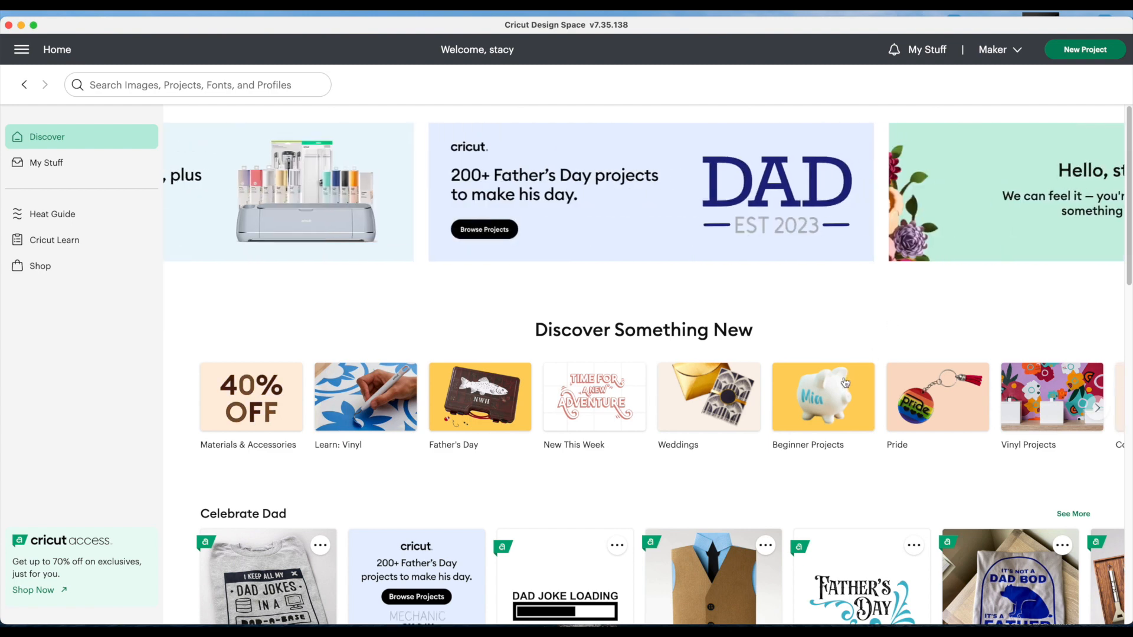
- Start a new project and add a square sized 12 x 12 in to the canvas
{"action": "left_click", "coordinate": [1077, 51]}
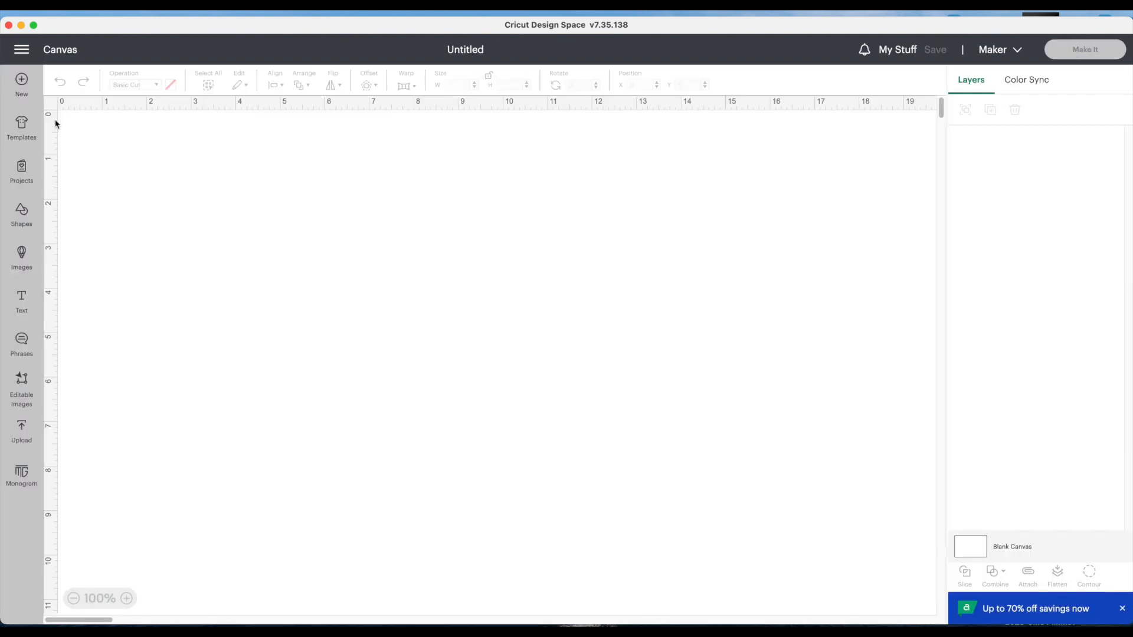
{"action": "left_click", "coordinate": [24, 217]}
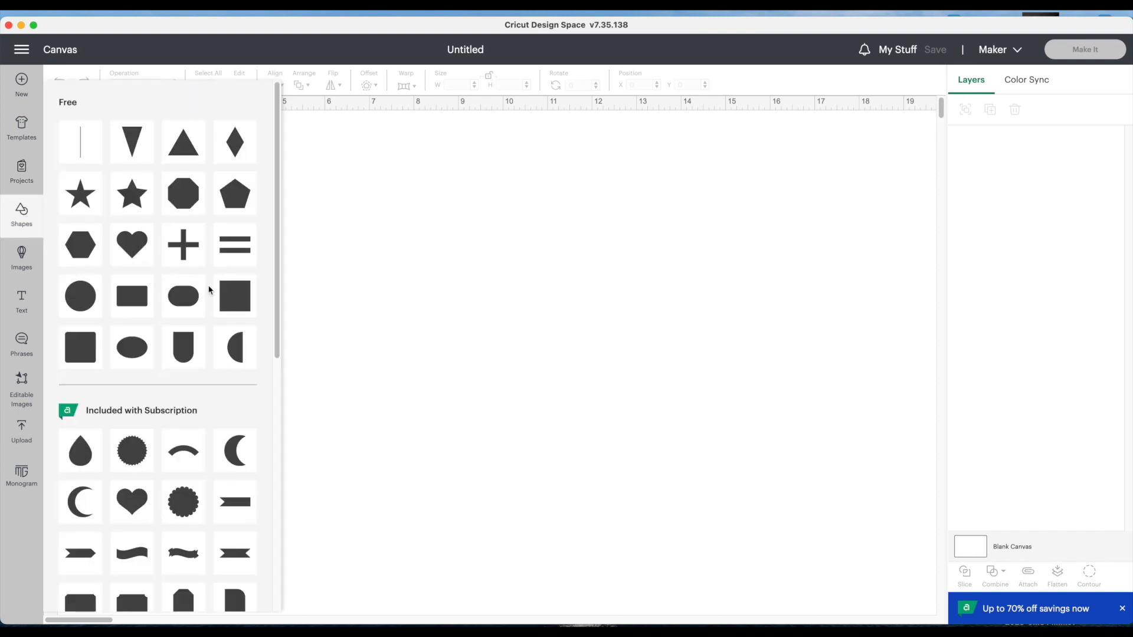
{"action": "left_click", "coordinate": [230, 294]}
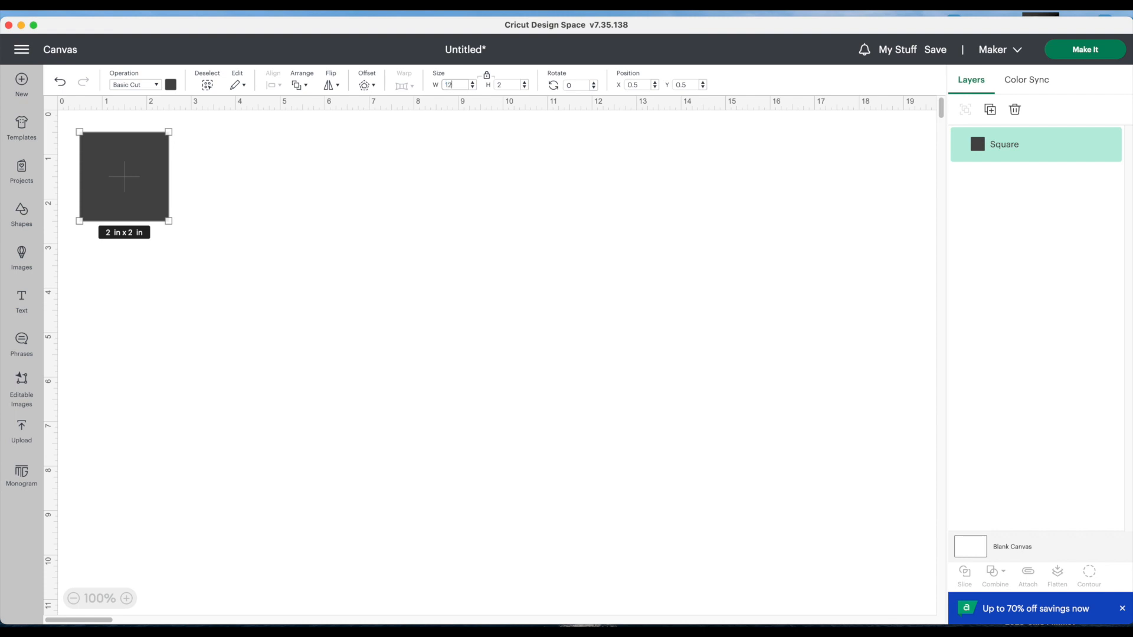
{"action": "key", "text": "Return"}
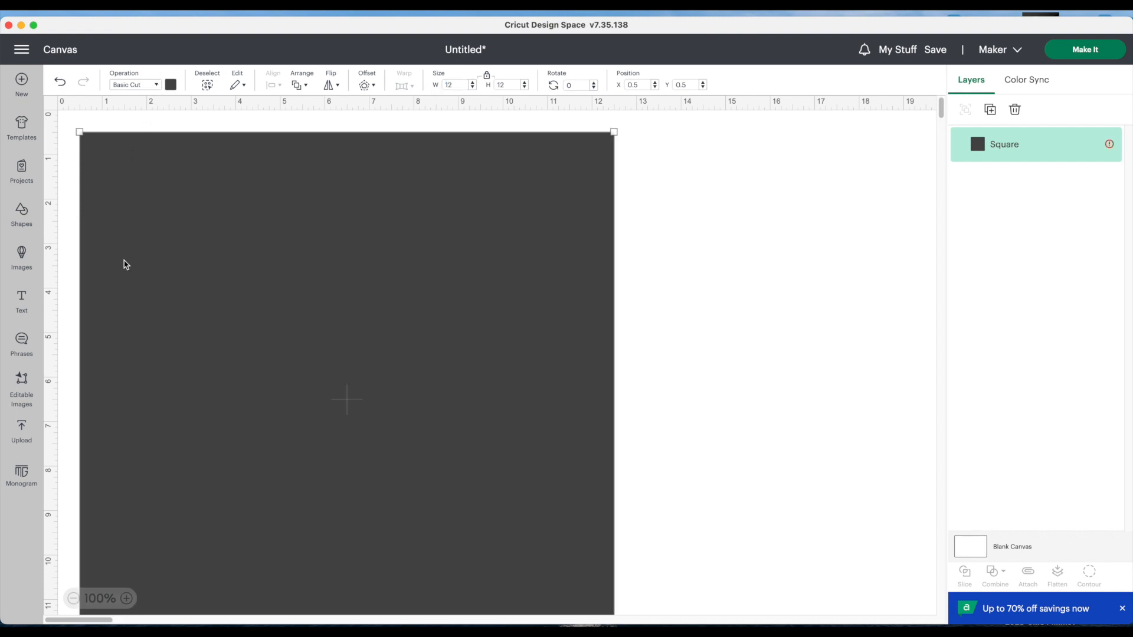
{"action": "left_click", "coordinate": [74, 598]}
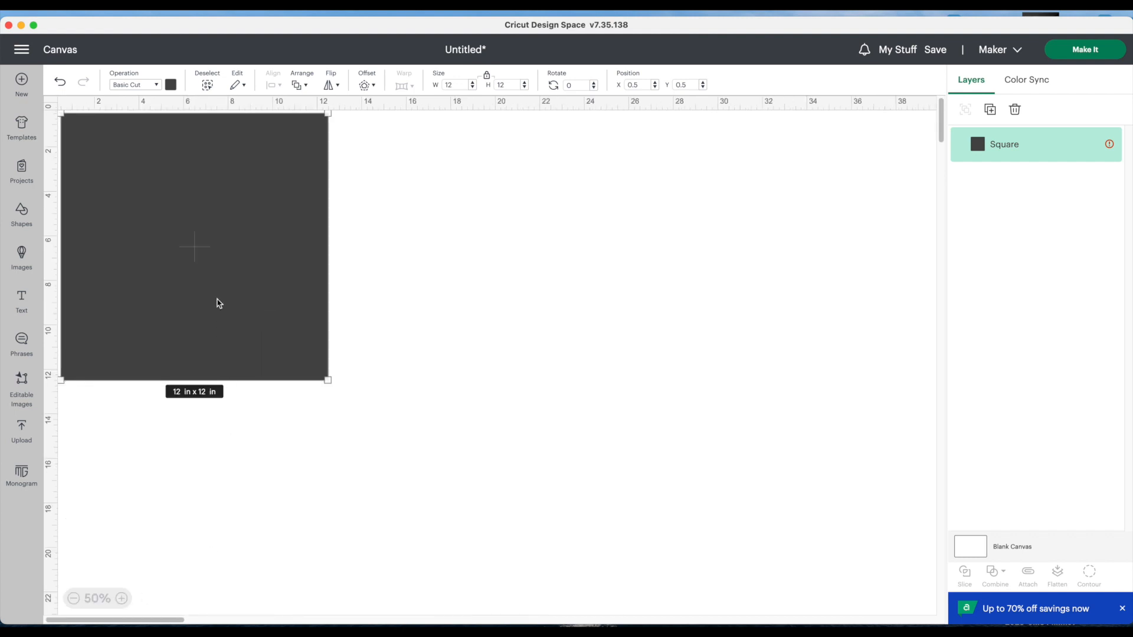
- Color the square light blue and move it to about X 4.1, Y 1.25 in
{"action": "left_click", "coordinate": [171, 85]}
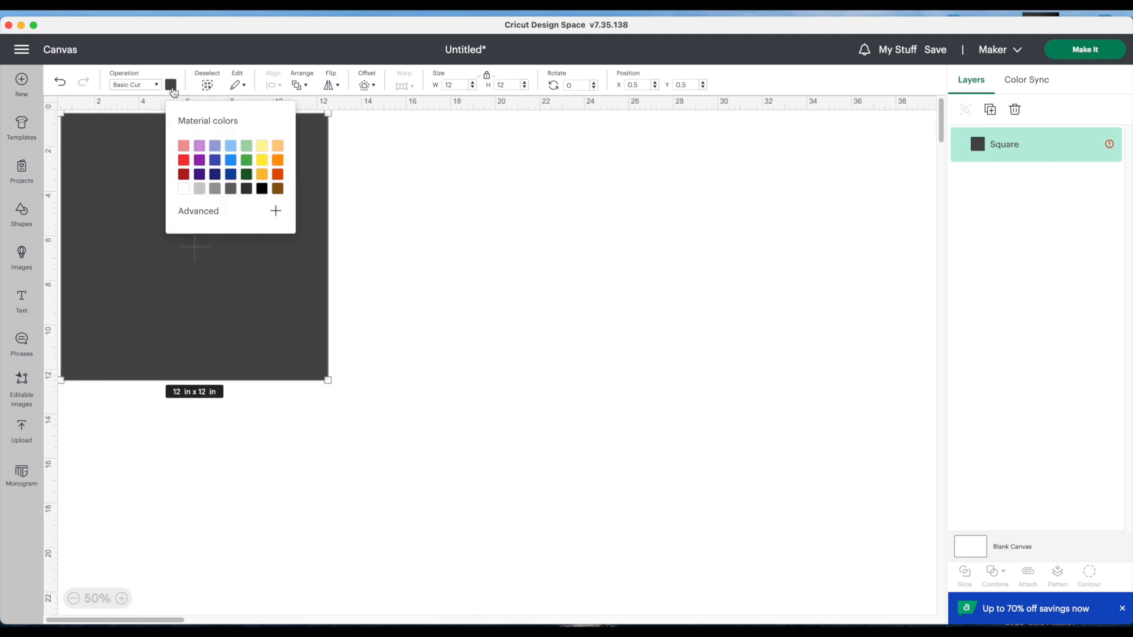
{"action": "left_click", "coordinate": [231, 147]}
{"action": "left_click_drag", "start_coordinate": [252, 309], "coordinate": [330, 325]}
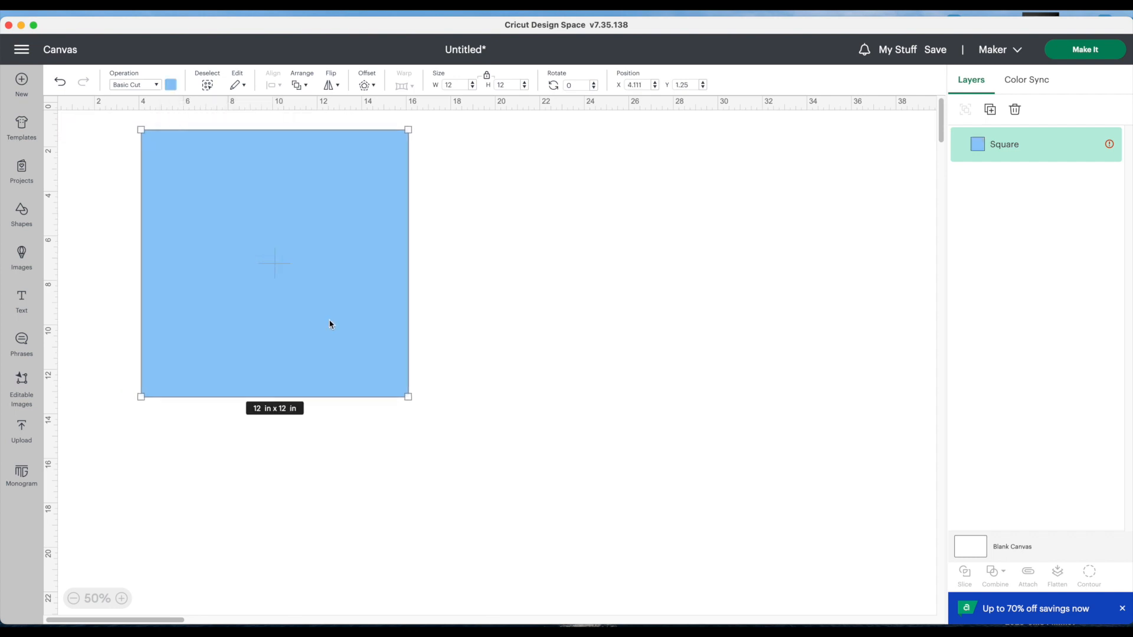
- Duplicate the light blue square and place the copy just right of the original, at about X 17.4, Y 1.3 in
{"action": "right_click", "coordinate": [329, 324]}
{"action": "left_click", "coordinate": [352, 297]}
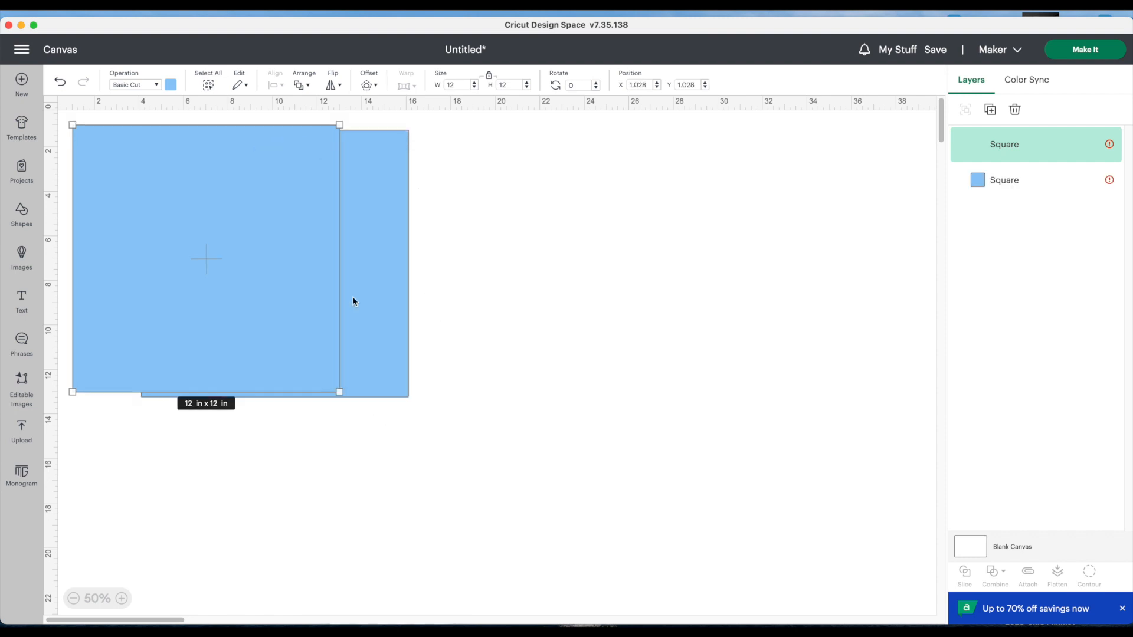
{"action": "left_click_drag", "start_coordinate": [304, 300], "coordinate": [620, 295]}
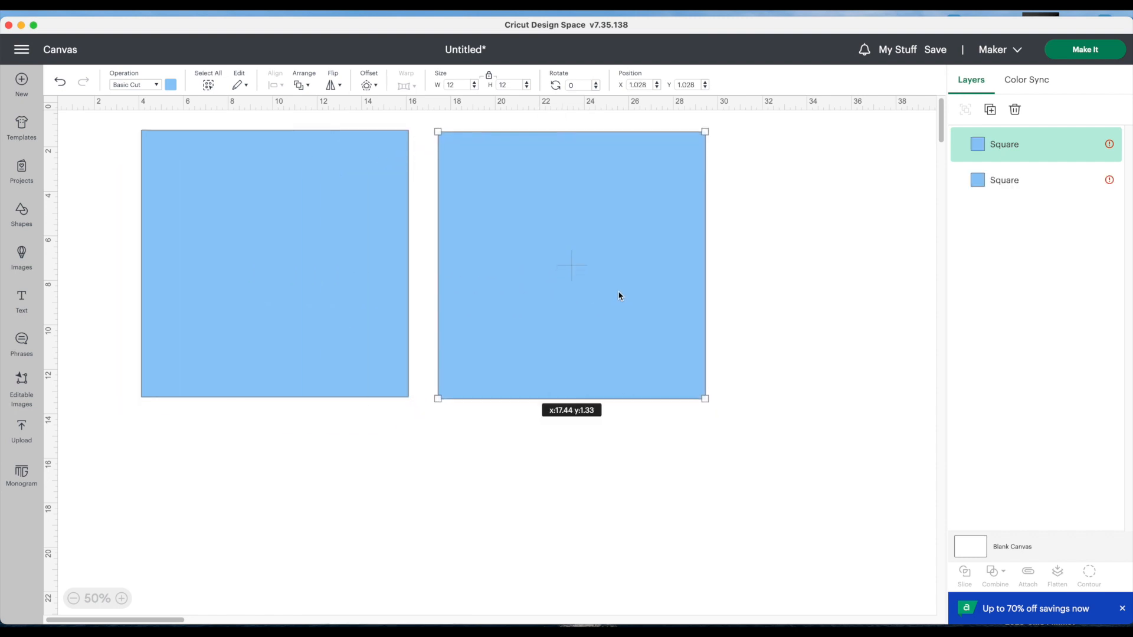
{"action": "left_click", "coordinate": [497, 487]}
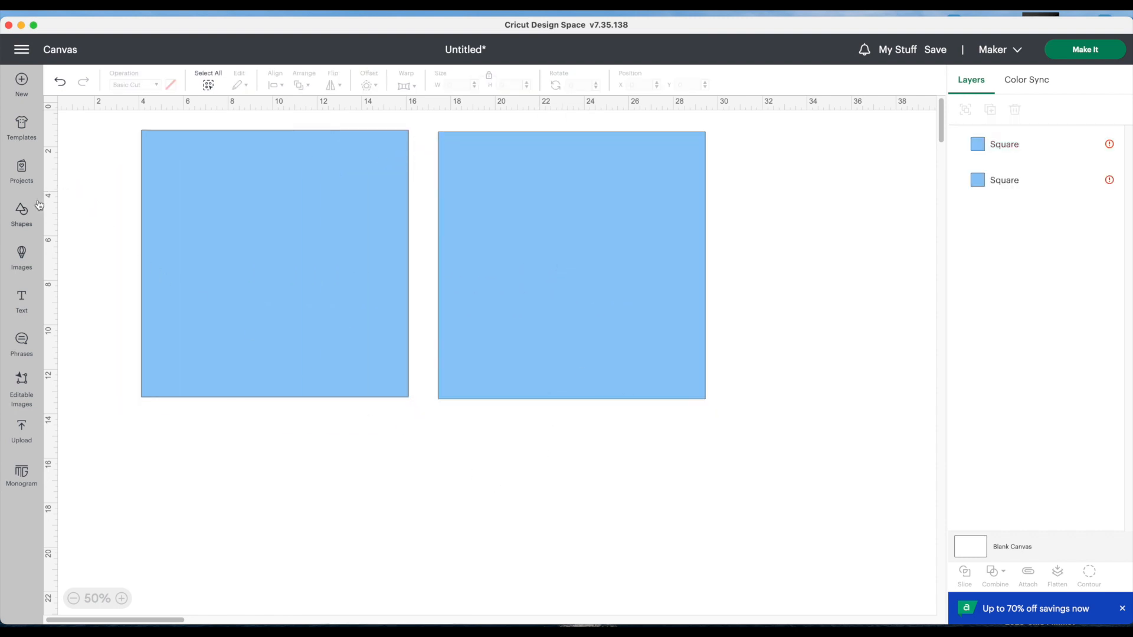
- Add another square with unlocked proportions and resize it to 6.25 in wide by 3.25 in high
{"action": "left_click", "coordinate": [25, 219]}
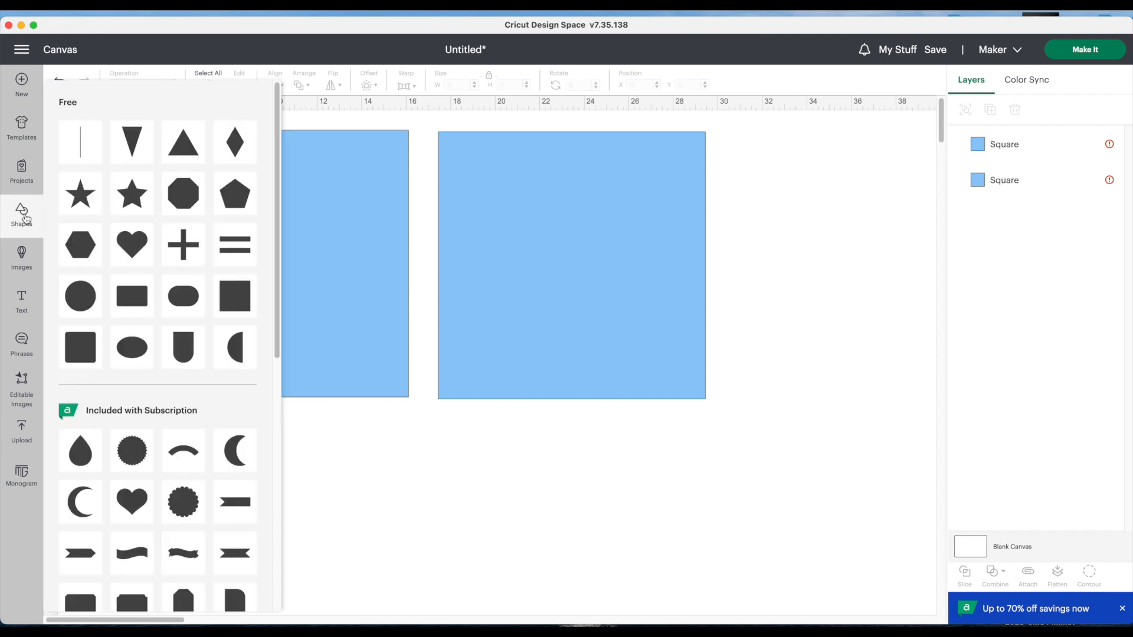
{"action": "left_click", "coordinate": [229, 292]}
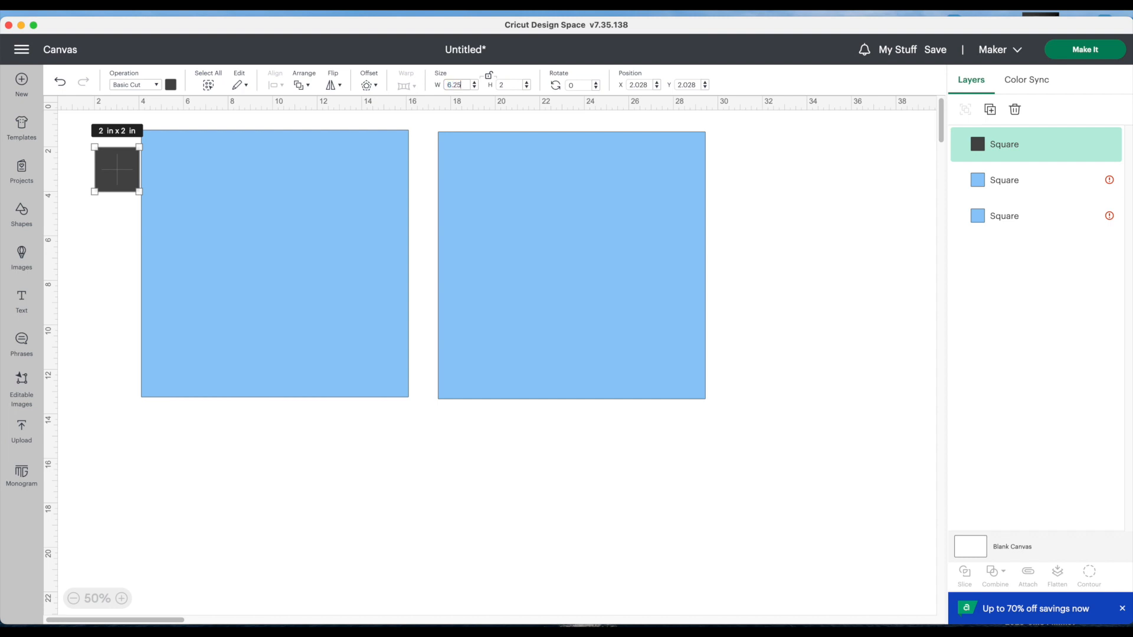
{"action": "key", "text": "Return"}
{"action": "double_click", "coordinate": [515, 85]}
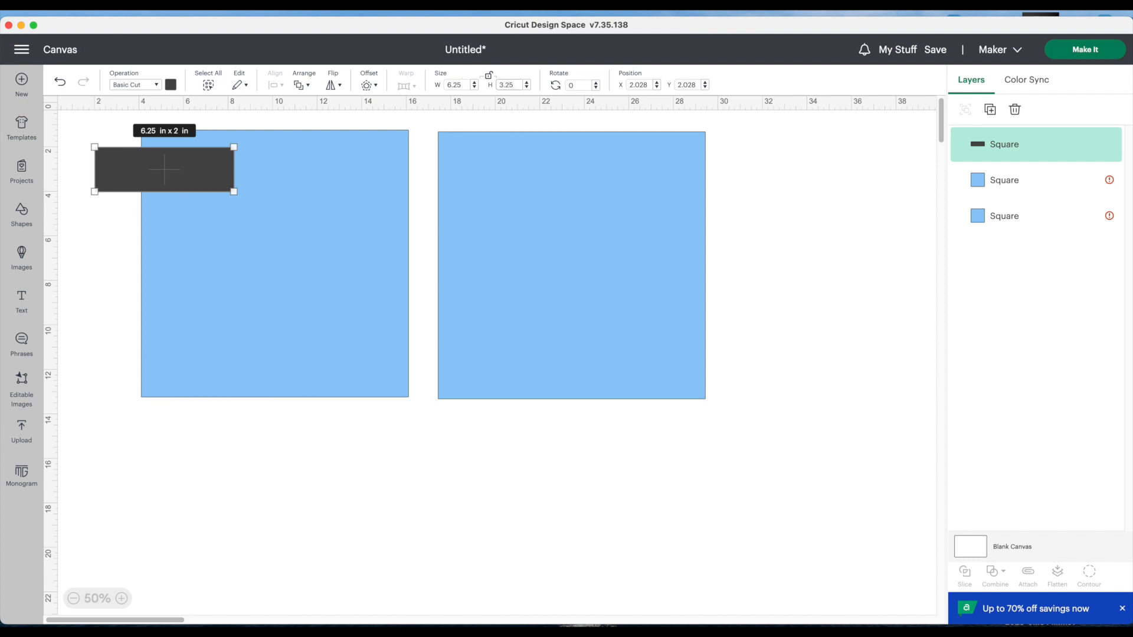
{"action": "key", "text": "Return"}
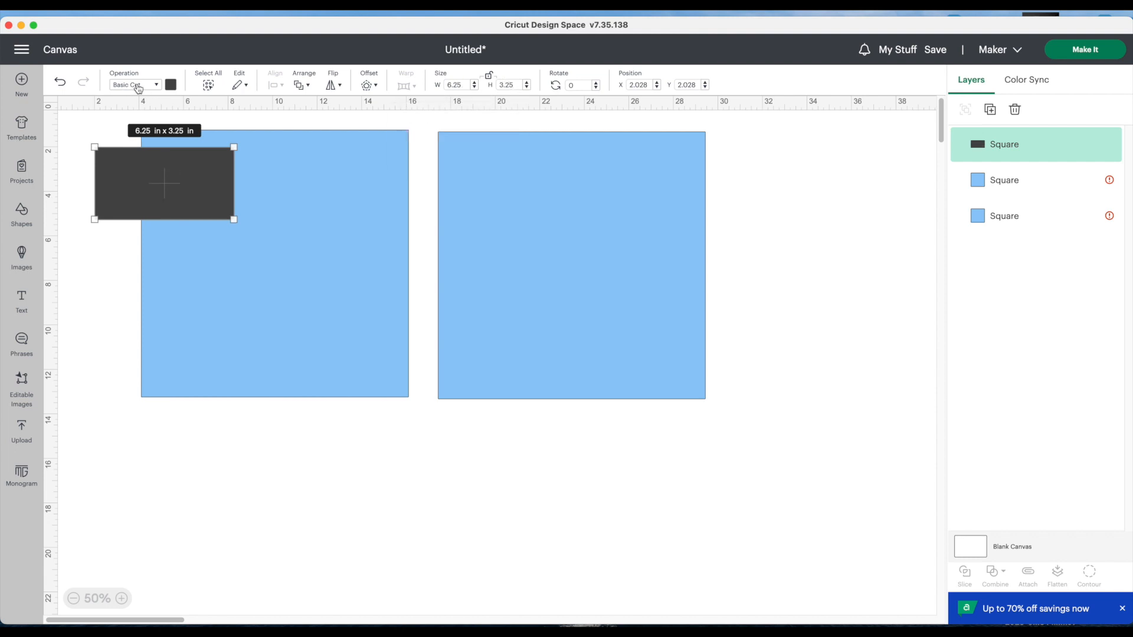
- Color the 6.25 x 3.25 in rectangle green
{"action": "left_click", "coordinate": [171, 85]}
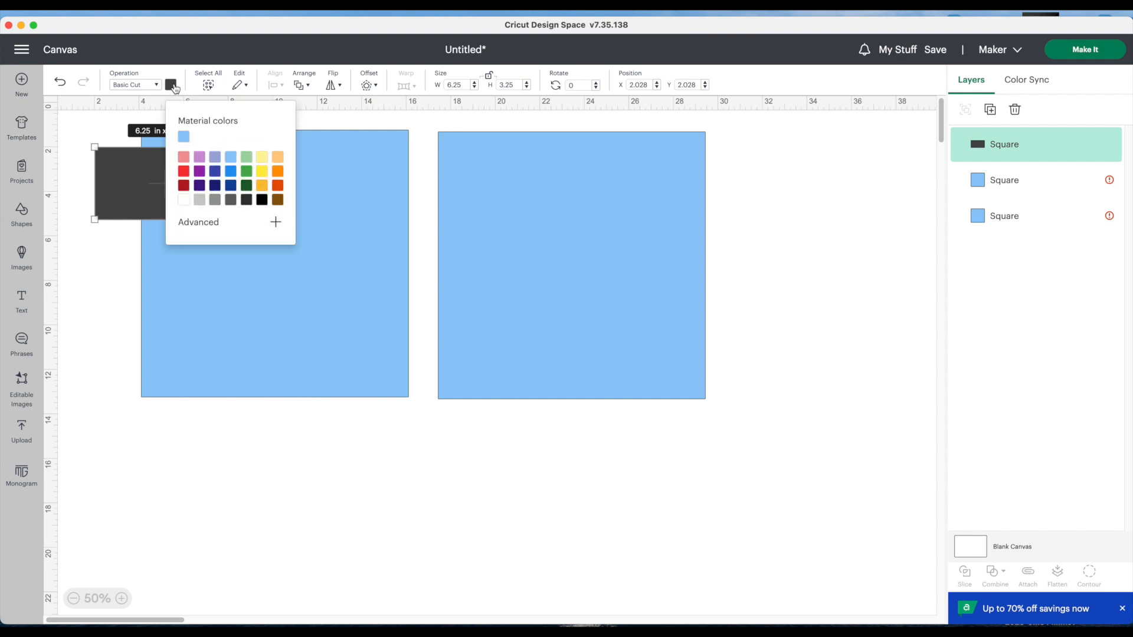
{"action": "left_click", "coordinate": [247, 172]}
{"action": "left_click", "coordinate": [104, 282]}
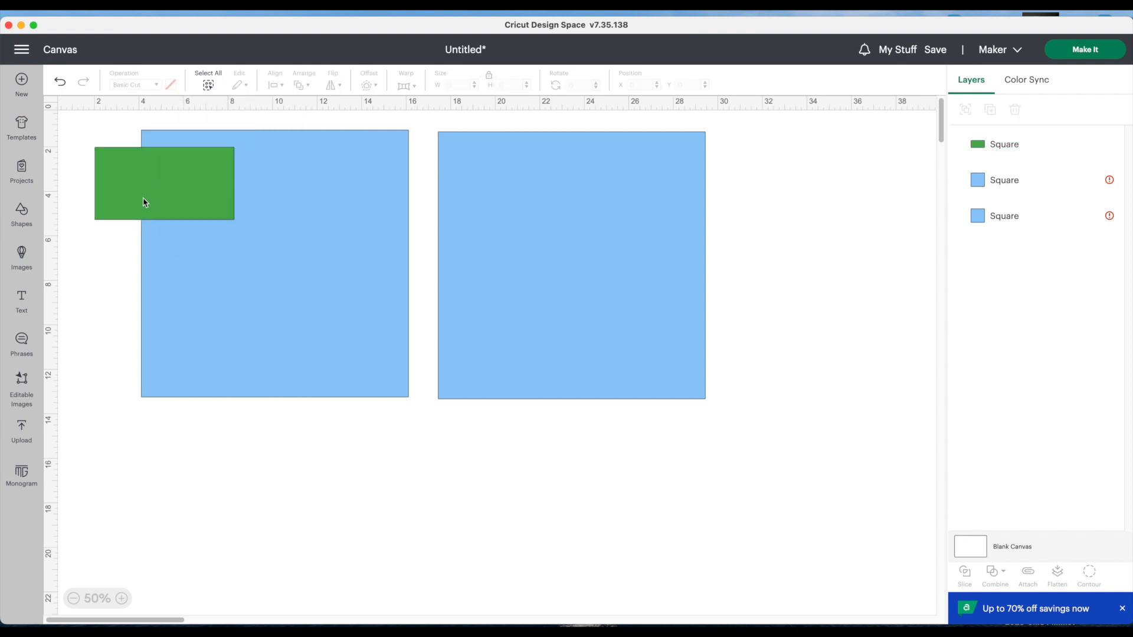
- Duplicate the green rectangle four times to make five in total
{"action": "left_click", "coordinate": [143, 197]}
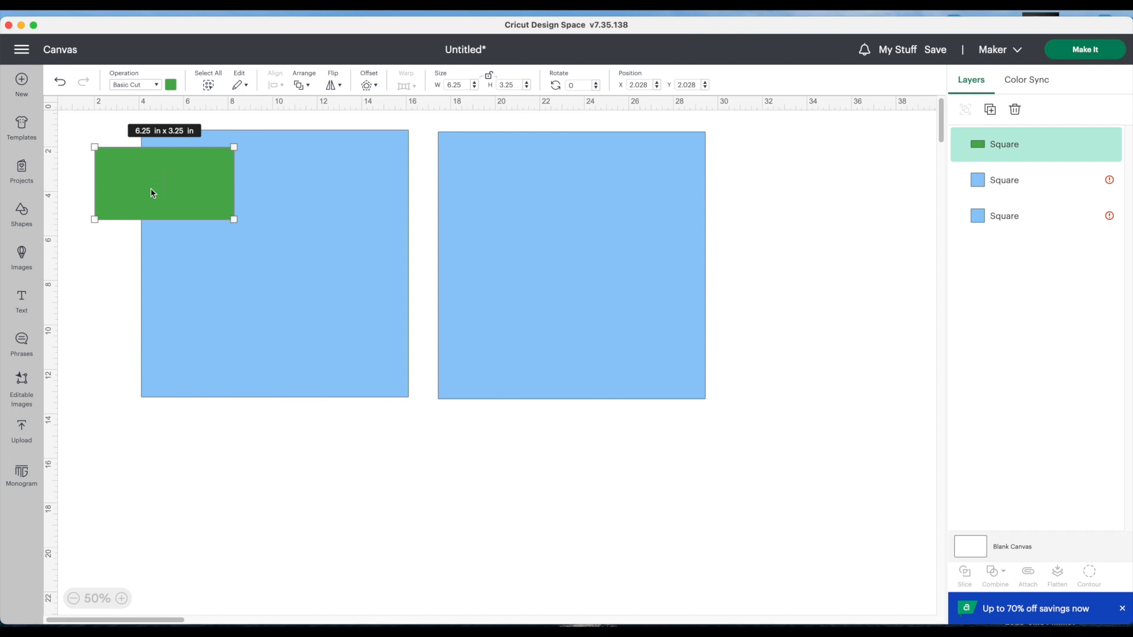
{"action": "right_click", "coordinate": [151, 193]}
{"action": "left_click", "coordinate": [141, 200]}
{"action": "left_click", "coordinate": [991, 110]}
{"action": "left_click", "coordinate": [991, 110]}
{"action": "left_click", "coordinate": [991, 110]}
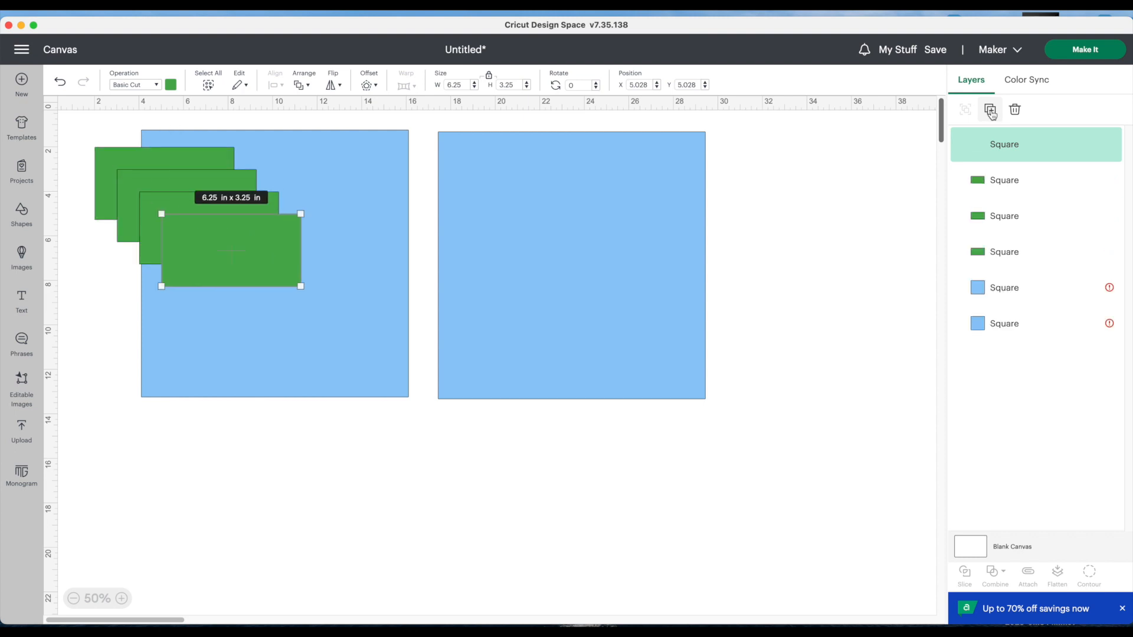
{"action": "left_click", "coordinate": [991, 110]}
{"action": "left_click", "coordinate": [460, 495]}
- Spread the green rectangles over the blue squares, with three staggered on the right square and two on the left
{"action": "left_click_drag", "start_coordinate": [302, 305], "coordinate": [674, 373]}
{"action": "left_click_drag", "start_coordinate": [277, 275], "coordinate": [556, 281]}
{"action": "left_click_drag", "start_coordinate": [239, 254], "coordinate": [651, 198]}
{"action": "left_click_drag", "start_coordinate": [214, 236], "coordinate": [349, 300]}
{"action": "left_click_drag", "start_coordinate": [190, 197], "coordinate": [242, 187]}
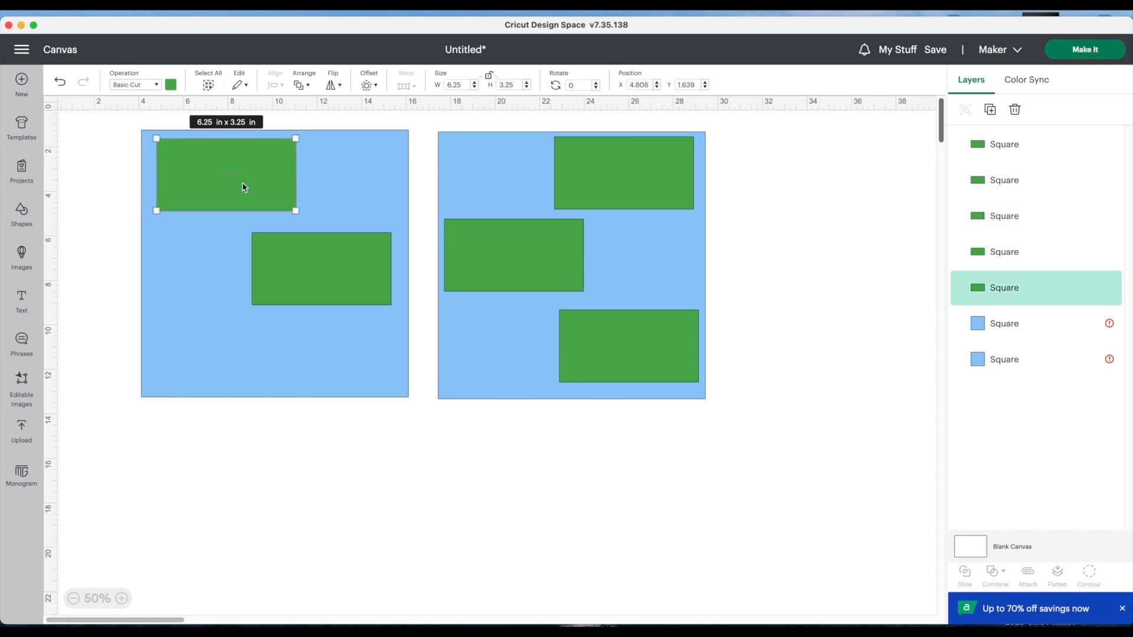
- Add a new square and resize it into a thin strip 11 in wide by 0.5 in high
{"action": "left_click", "coordinate": [29, 216]}
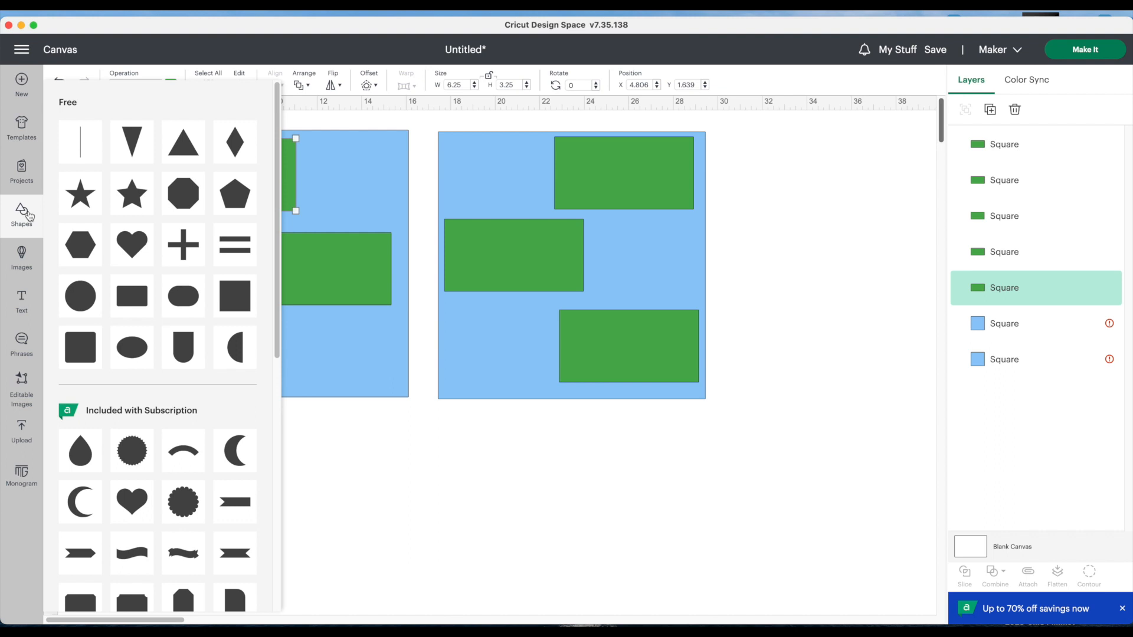
{"action": "left_click", "coordinate": [228, 294]}
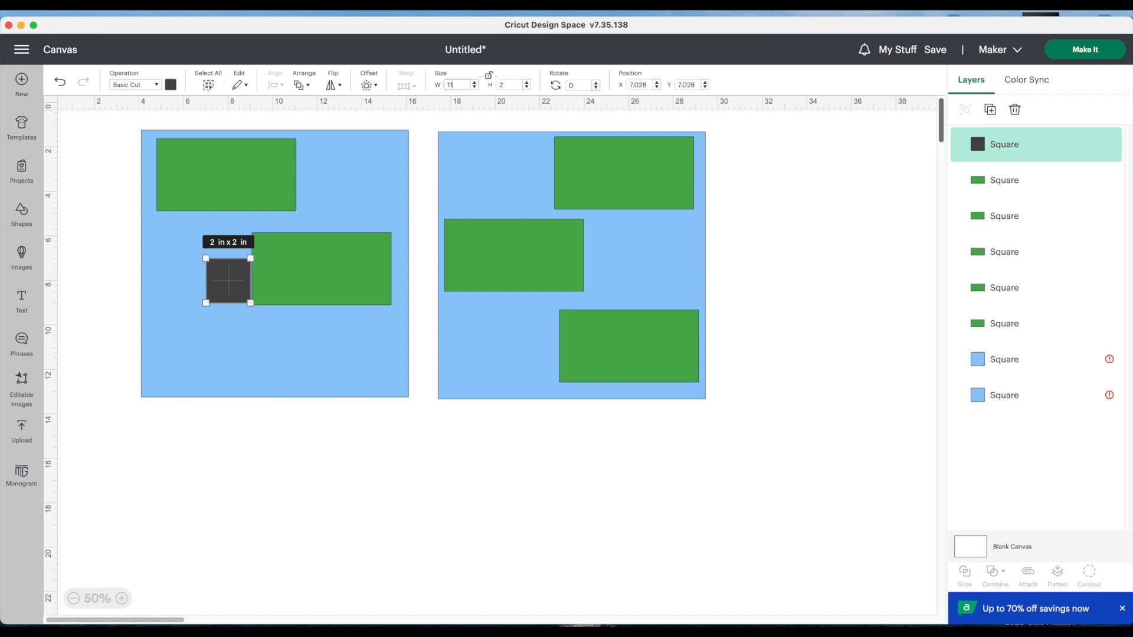
{"action": "key", "text": "Return"}
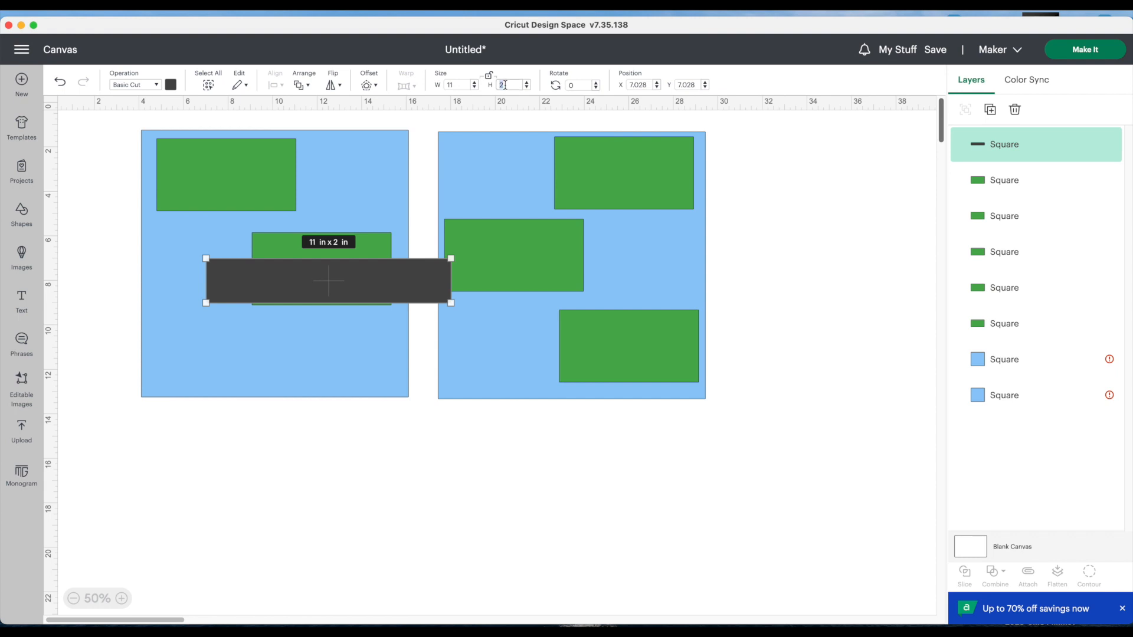
{"action": "type", "text": ".5"}
{"action": "key", "text": "Return"}
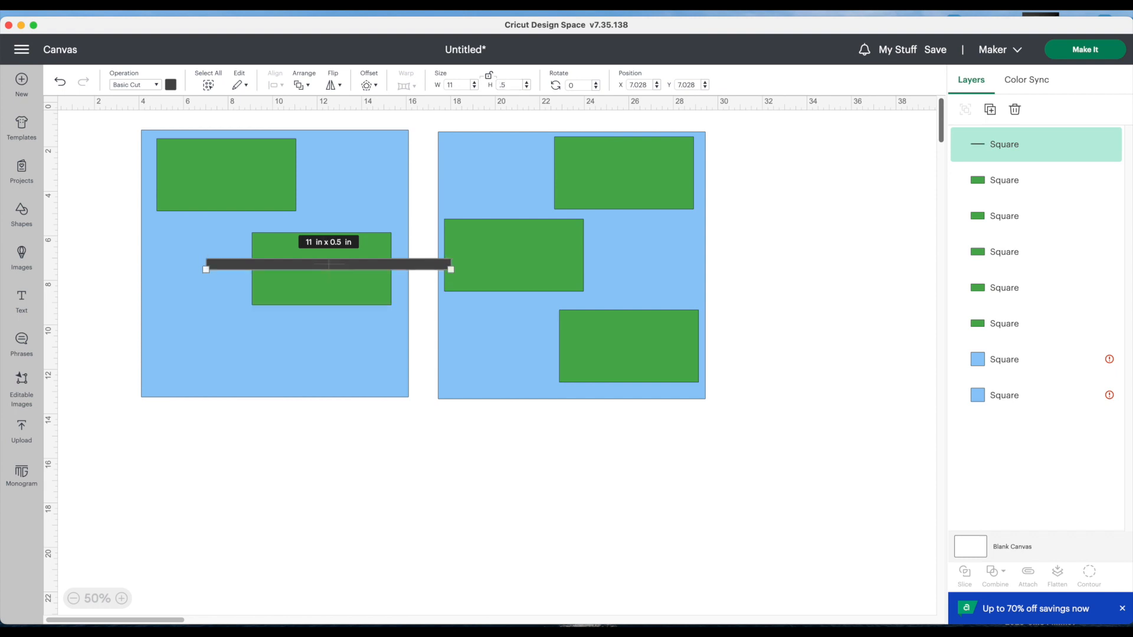
{"action": "left_click", "coordinate": [82, 531]}
- Move the dark strip below the blue squares, duplicate it and place the copy parallel and close to it
{"action": "left_click_drag", "start_coordinate": [228, 270], "coordinate": [245, 447]}
{"action": "right_click", "coordinate": [245, 446]}
{"action": "left_click", "coordinate": [273, 182]}
{"action": "left_click", "coordinate": [126, 190]}
{"action": "left_click_drag", "start_coordinate": [267, 289], "coordinate": [263, 461]}
- Select both dark strips and group them
{"action": "left_click_drag", "start_coordinate": [192, 430], "coordinate": [496, 498]}
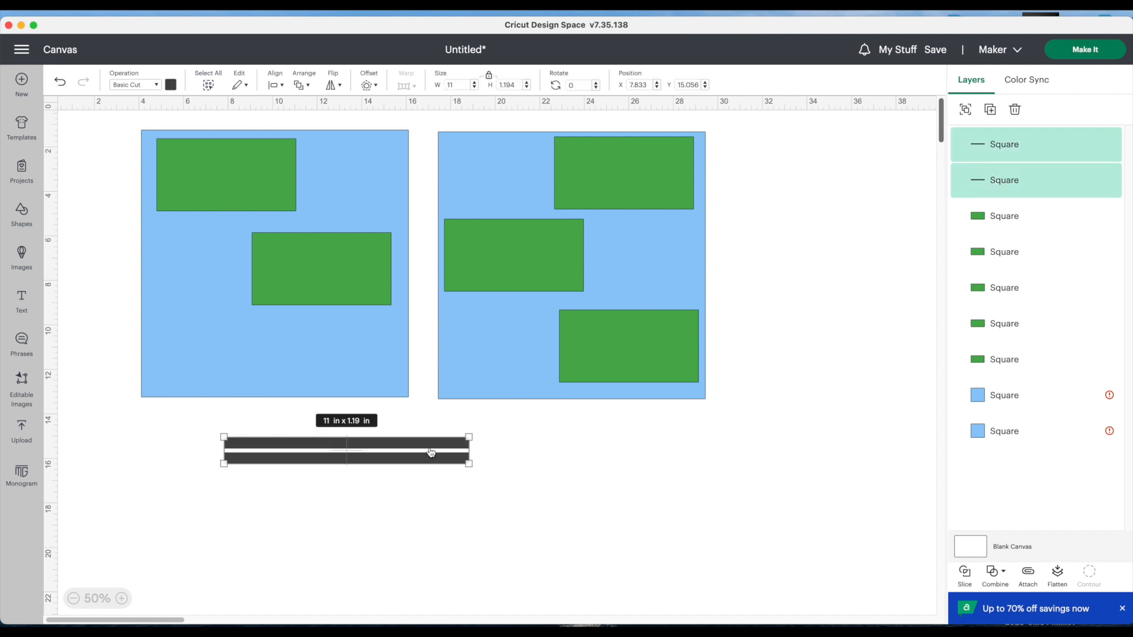
{"action": "right_click", "coordinate": [432, 453]}
{"action": "left_click", "coordinate": [458, 56]}
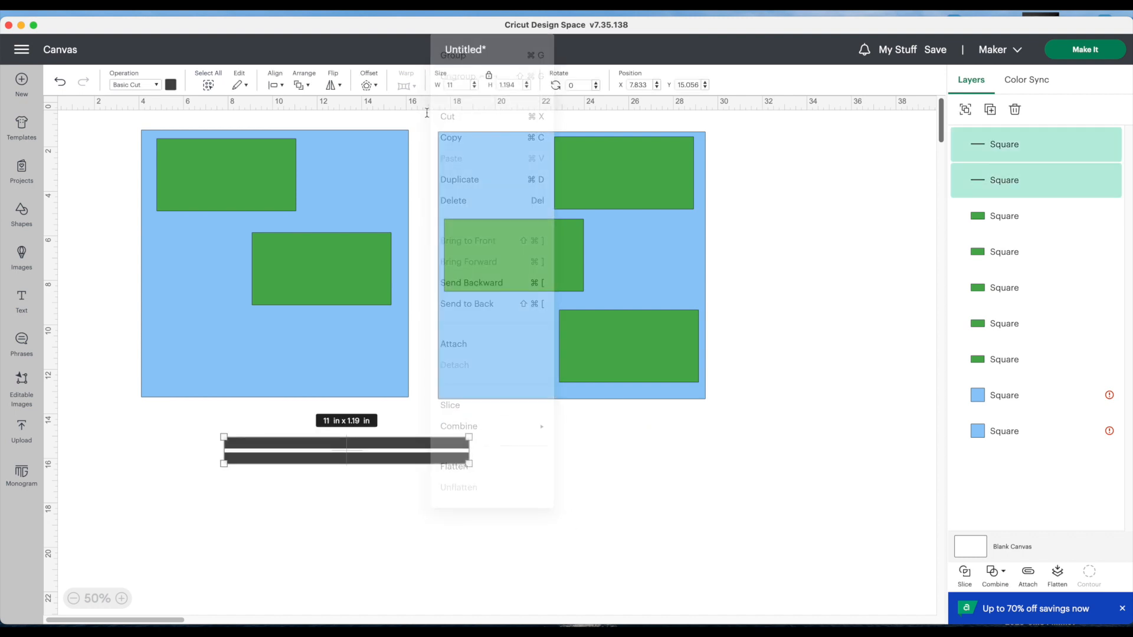
- Duplicate the strip group and place one pair along the lower edge of each blue square
{"action": "right_click", "coordinate": [294, 443]}
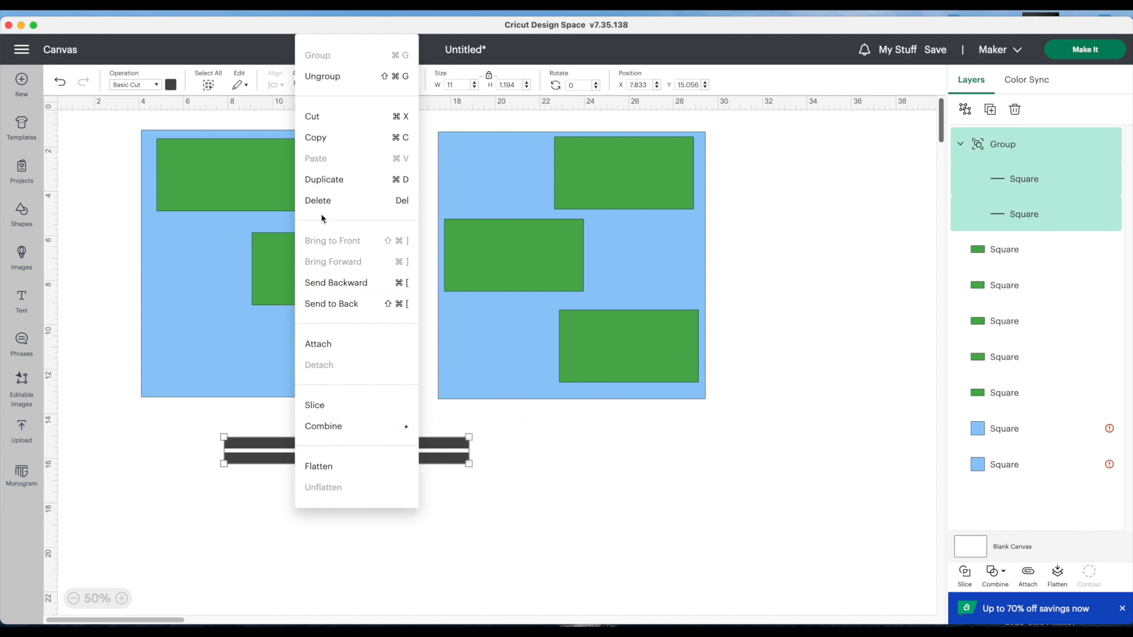
{"action": "left_click", "coordinate": [320, 178]}
{"action": "left_click_drag", "start_coordinate": [324, 445], "coordinate": [548, 368]}
{"action": "left_click_drag", "start_coordinate": [442, 328], "coordinate": [346, 382]}
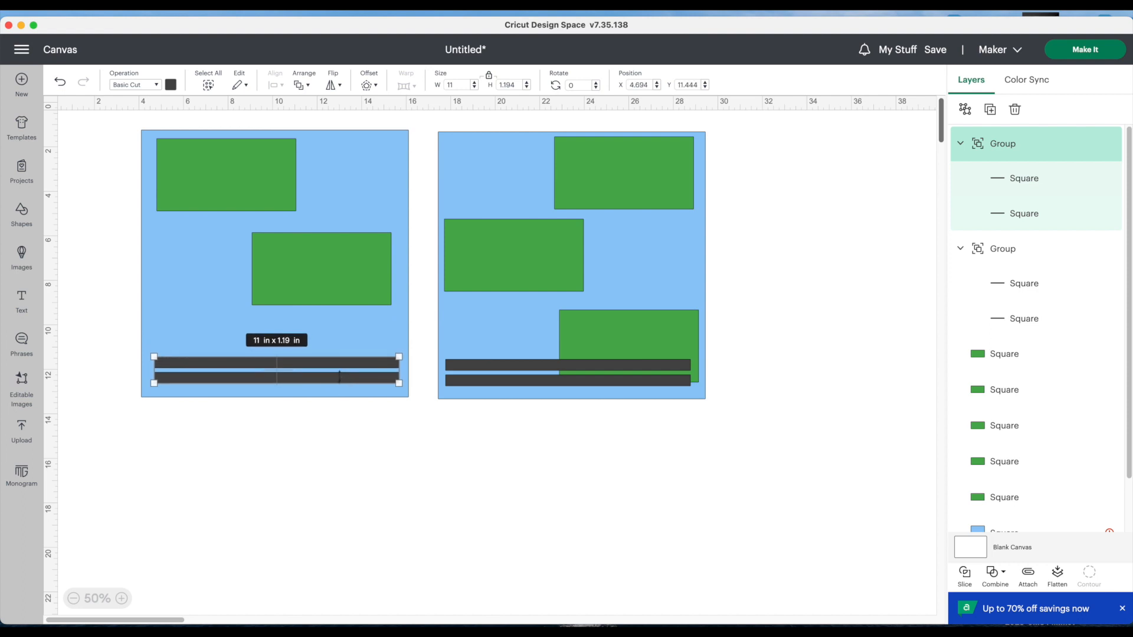
- Bring the lowest green rectangle on the right blue square in front of the dark strips
{"action": "left_click", "coordinate": [615, 331]}
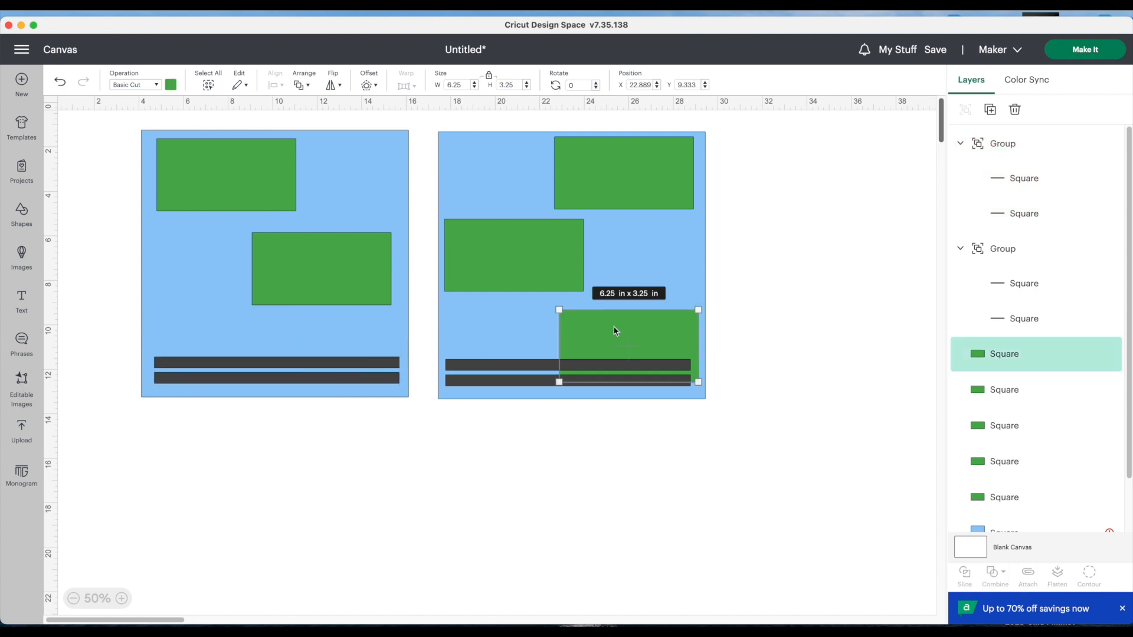
{"action": "right_click", "coordinate": [615, 331]}
{"action": "left_click", "coordinate": [629, 355]}
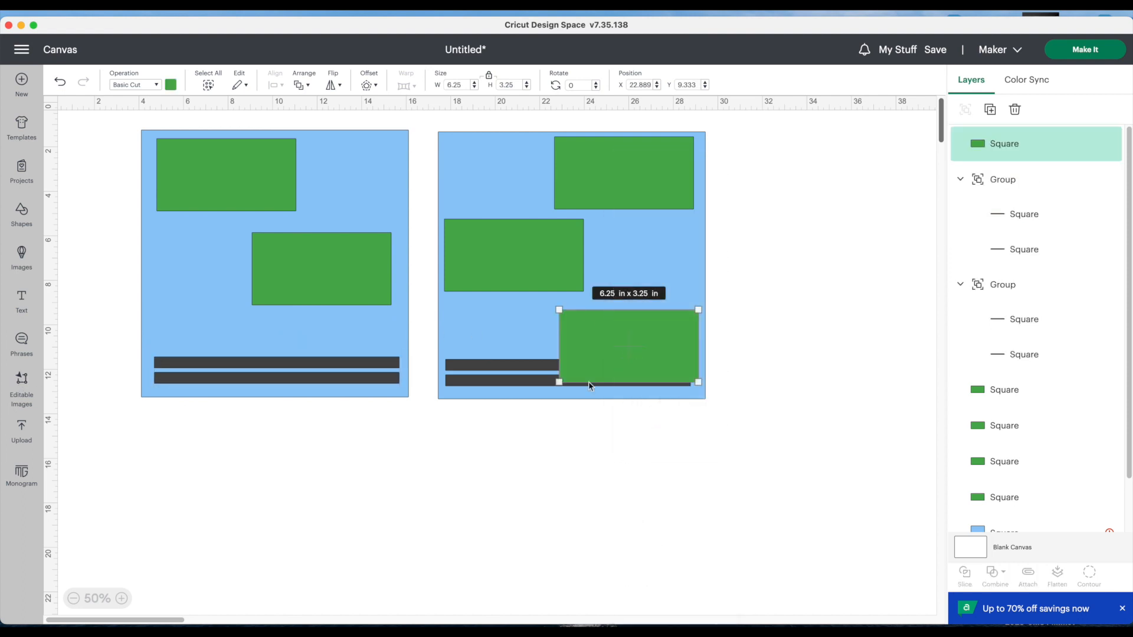
{"action": "left_click", "coordinate": [513, 477]}
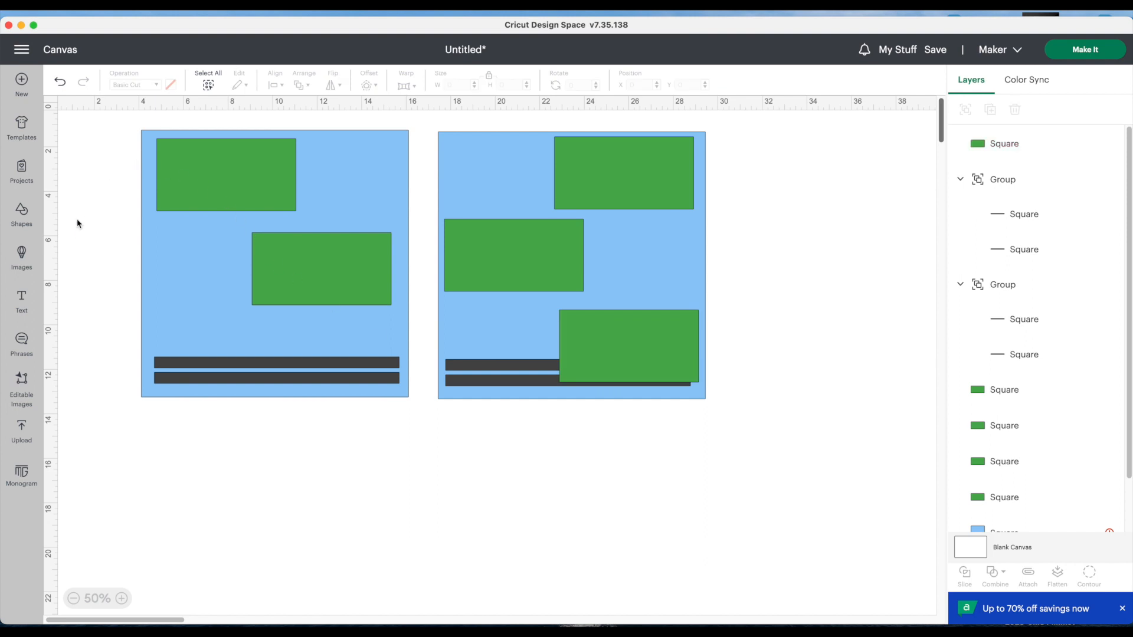
- Browse all images in the image library and search for "pool day"
{"action": "left_click", "coordinate": [24, 261]}
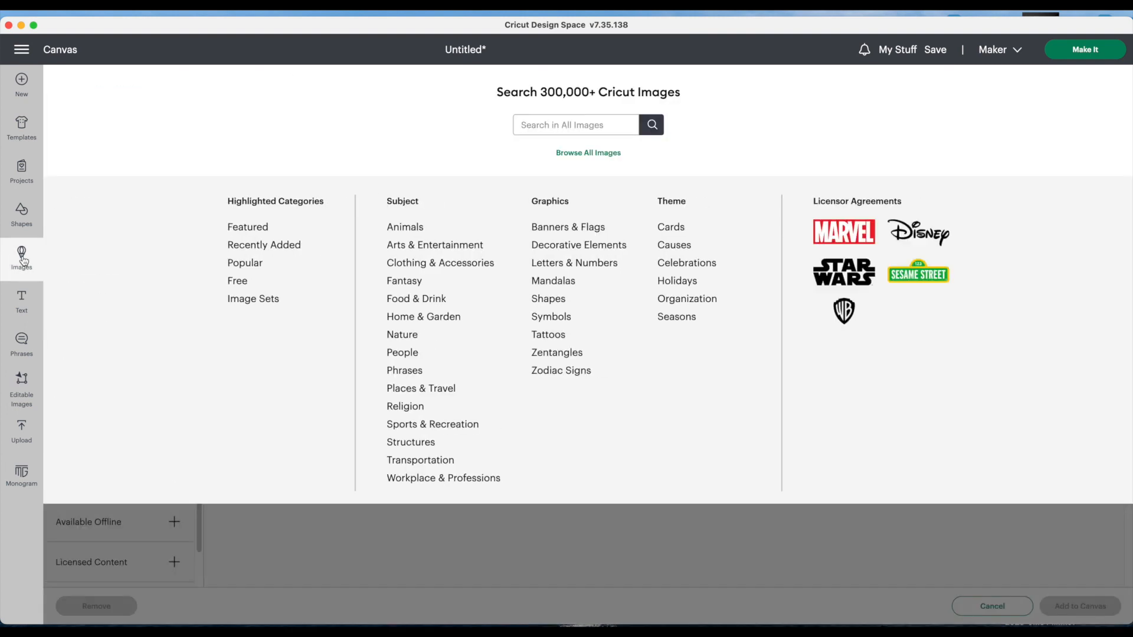
{"action": "left_click", "coordinate": [603, 158]}
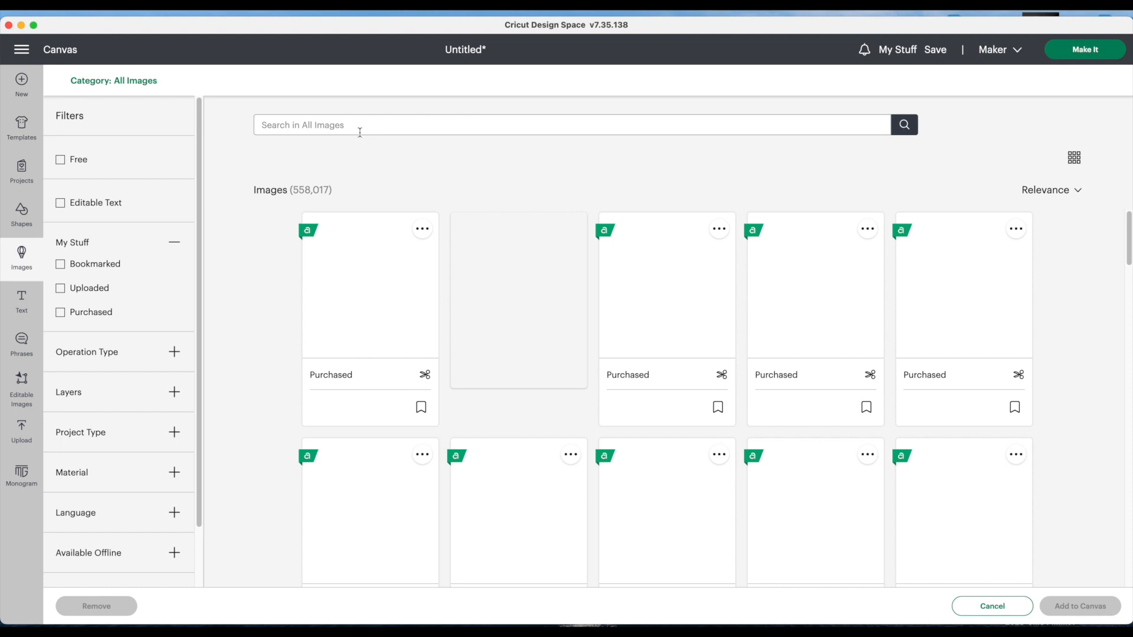
{"action": "type", "text": "po"}
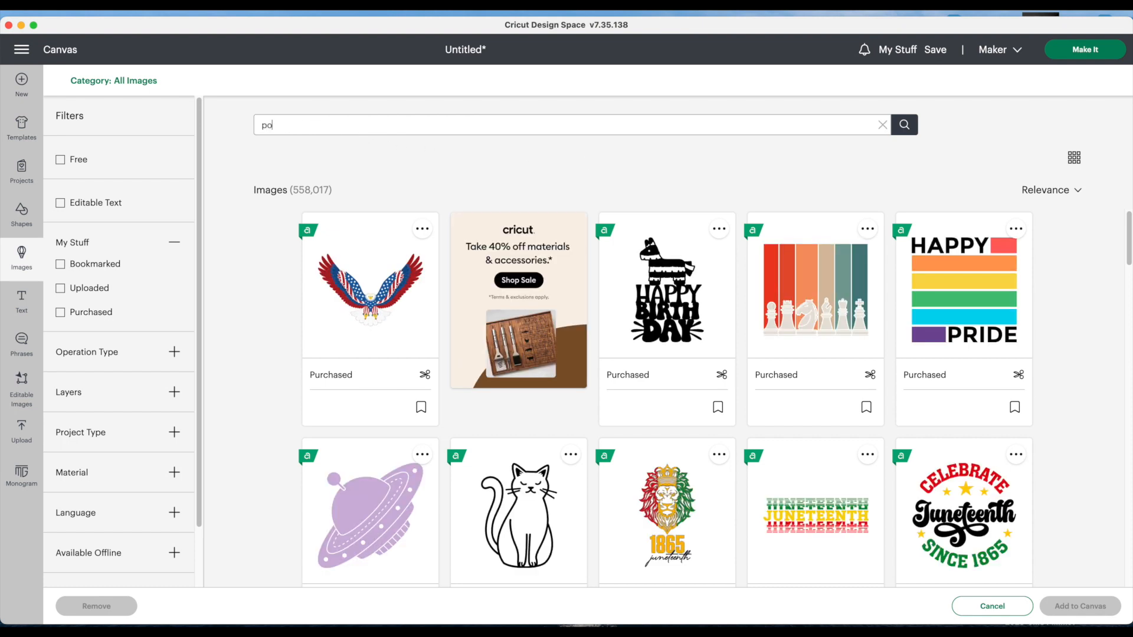
{"action": "type", "text": "ol da"}
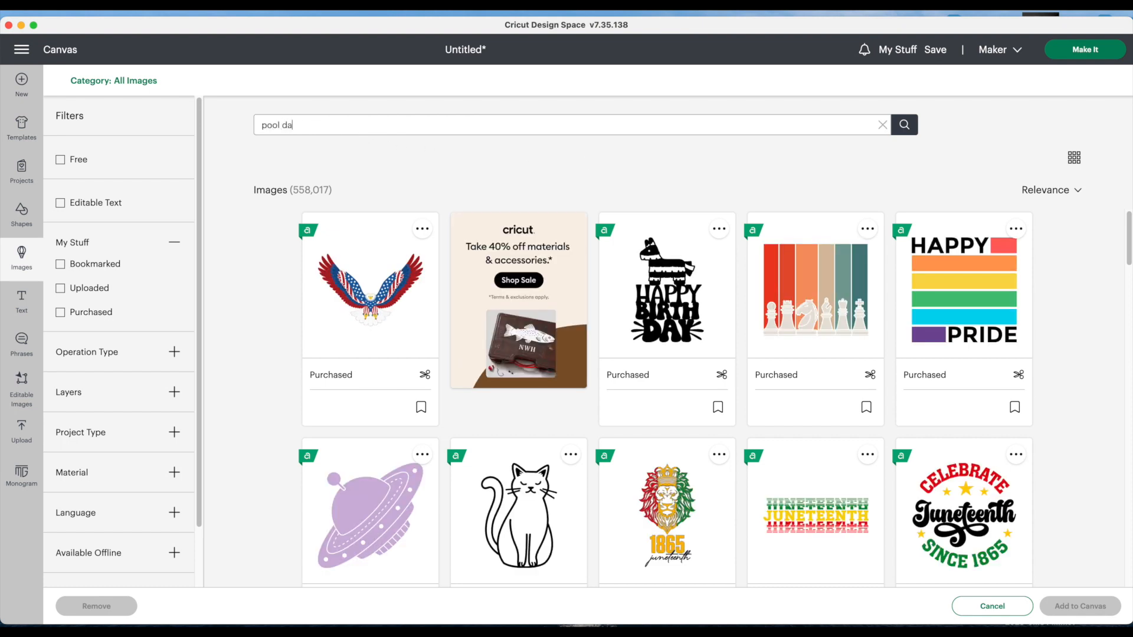
{"action": "type", "text": "y"}
{"action": "key", "text": "Return"}
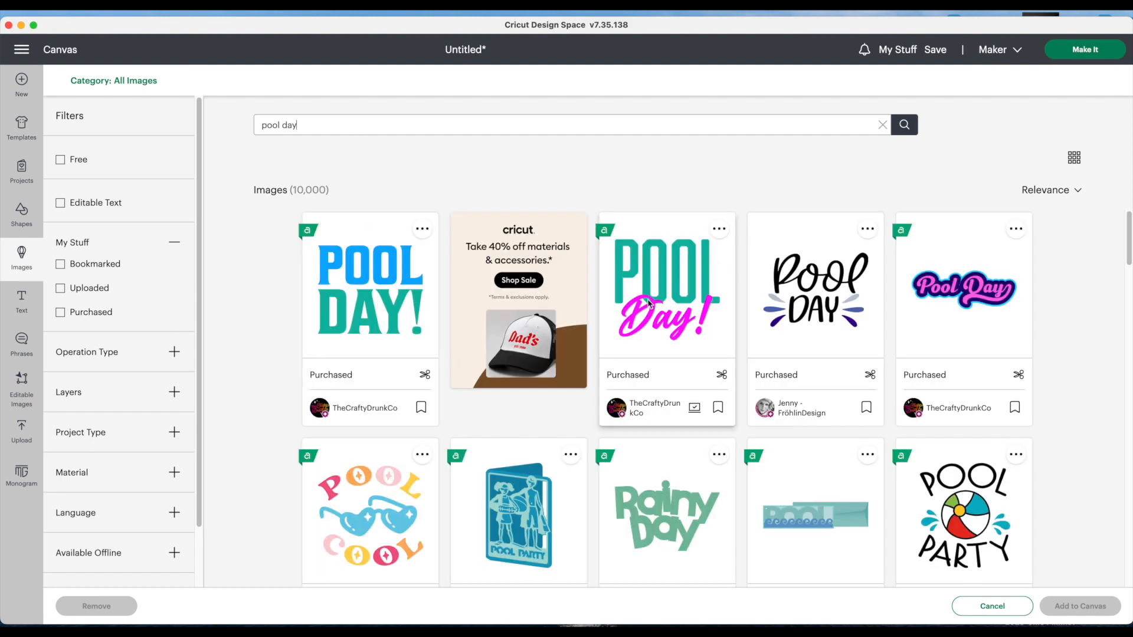
- Choose the teal and magenta "Pool Day!" image and search the image library for "pool ring"
{"action": "left_click", "coordinate": [677, 301]}
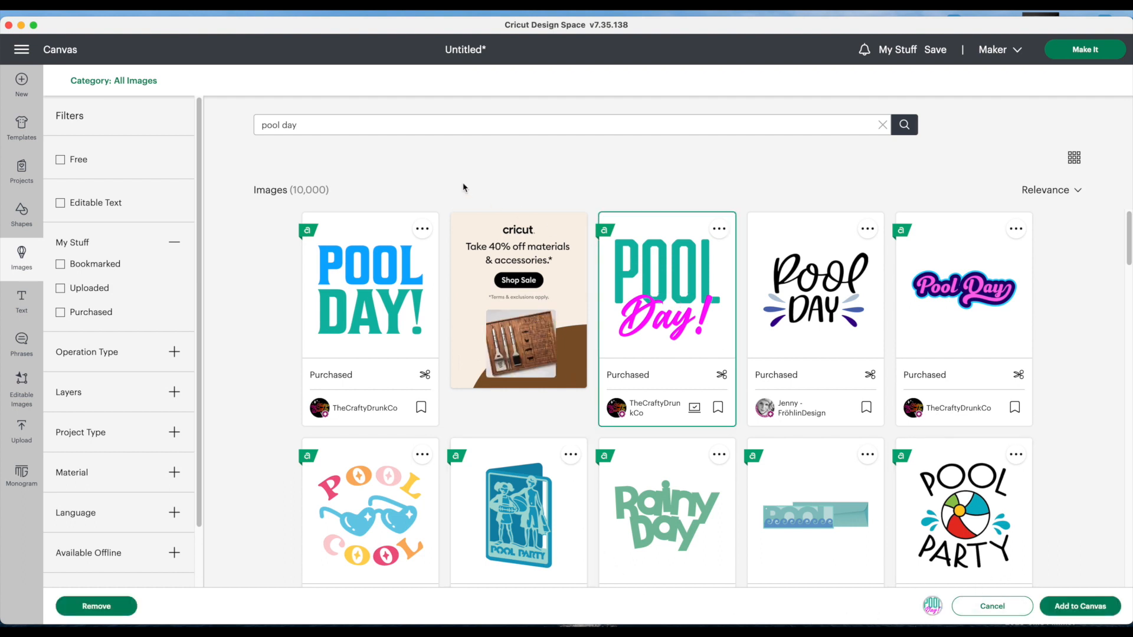
{"action": "double_click", "coordinate": [325, 124]}
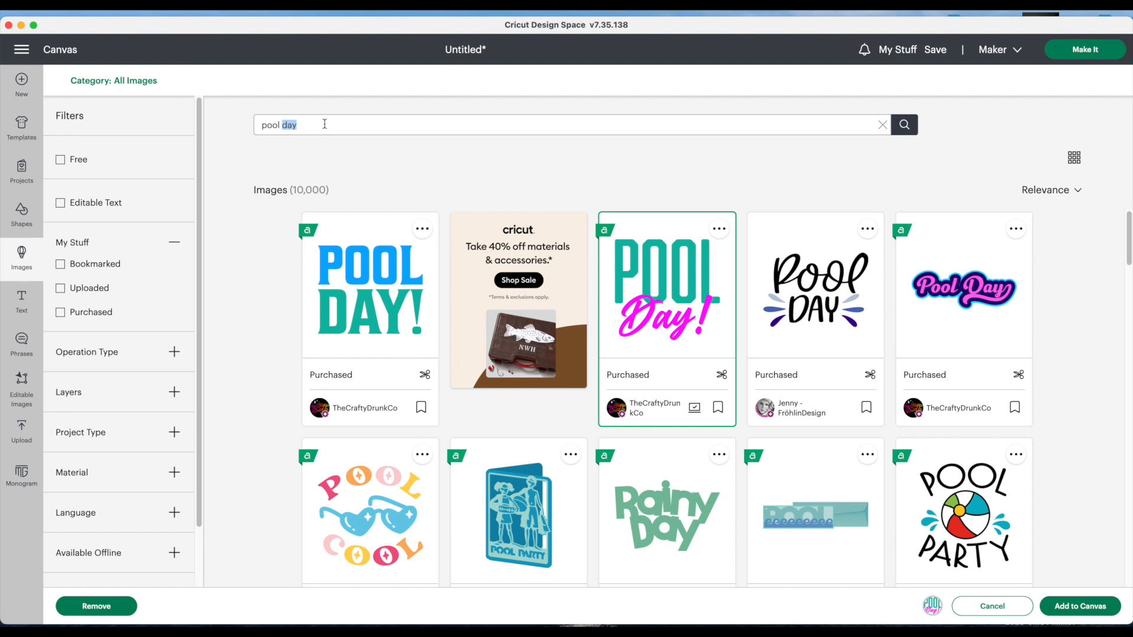
{"action": "type", "text": "ri"}
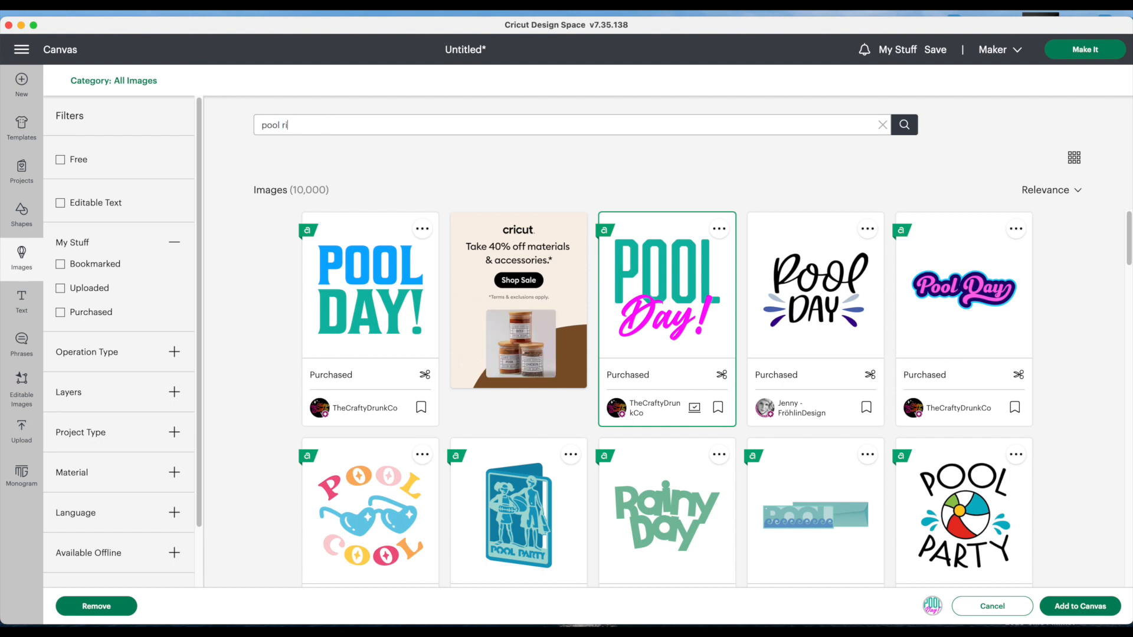
{"action": "type", "text": "ng"}
{"action": "key", "text": "Return"}
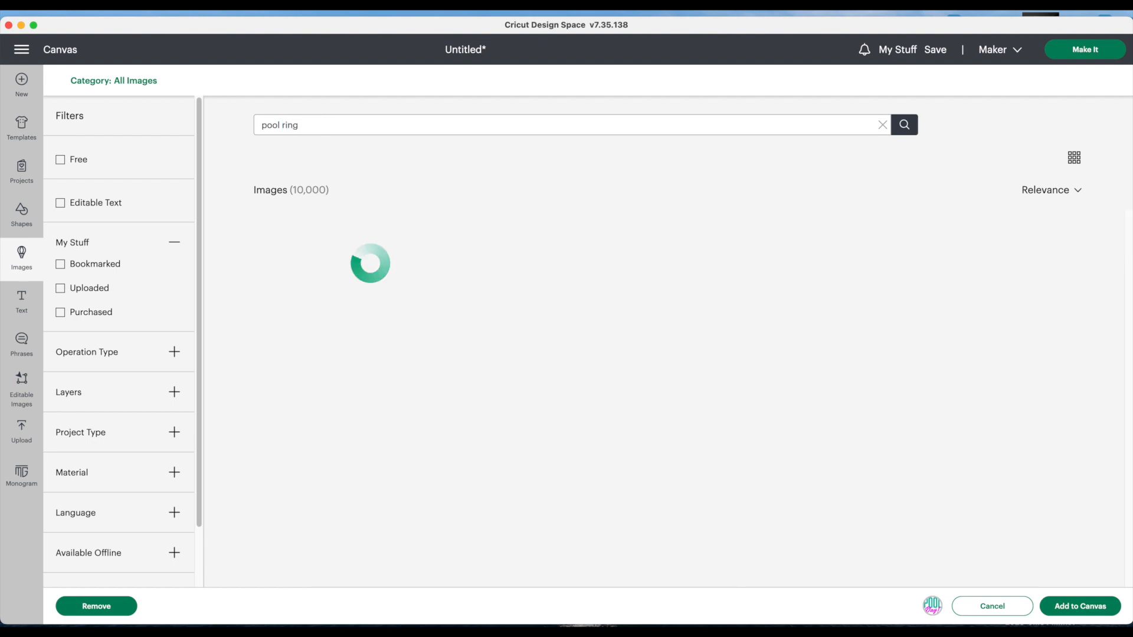
- Choose the blue-and-green and the yellow pool float rings and add all selected images to the canvas
{"action": "scroll", "coordinate": [412, 354], "scroll_direction": "down", "scroll_amount": 6}
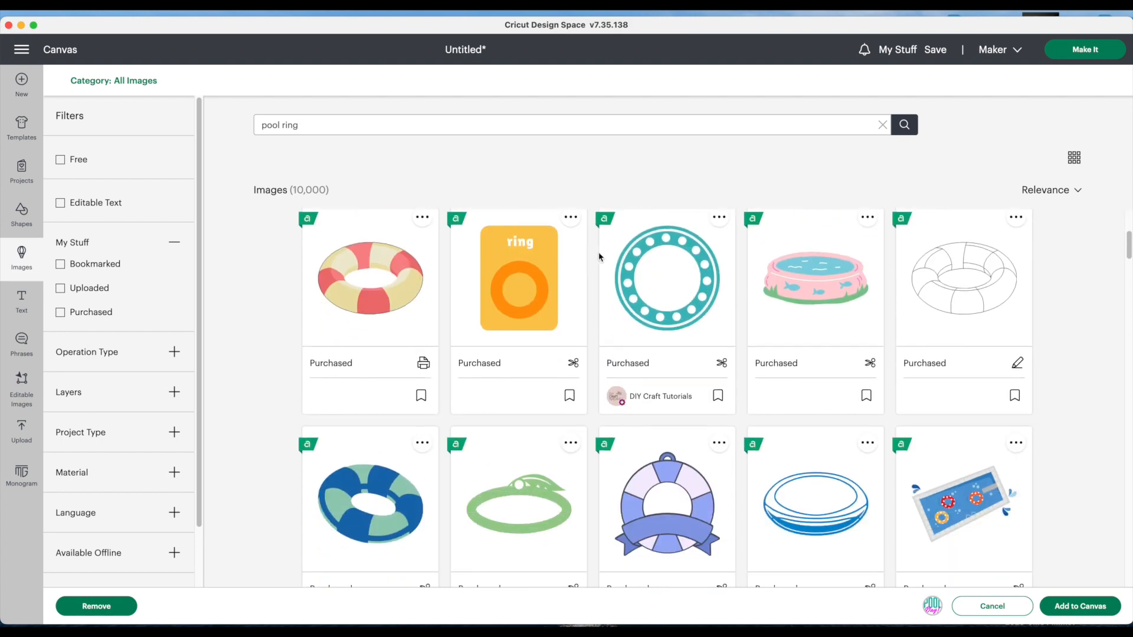
{"action": "left_click", "coordinate": [412, 372]}
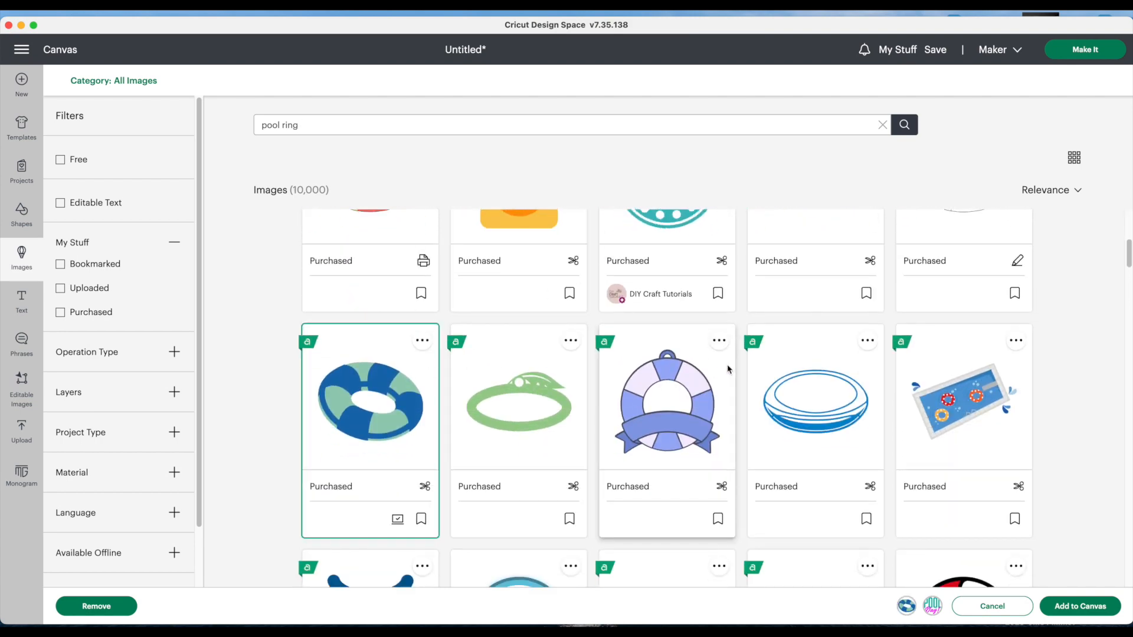
{"action": "scroll", "coordinate": [728, 366], "scroll_direction": "down", "scroll_amount": 8}
{"action": "scroll", "coordinate": [729, 369], "scroll_direction": "down", "scroll_amount": 8}
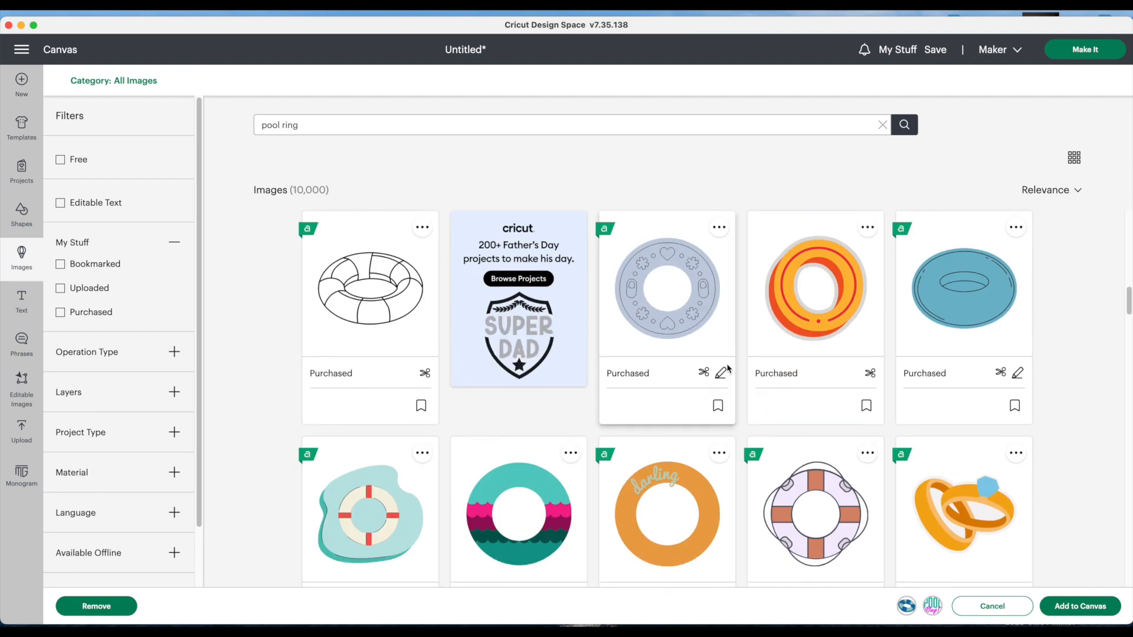
{"action": "left_click", "coordinate": [772, 494]}
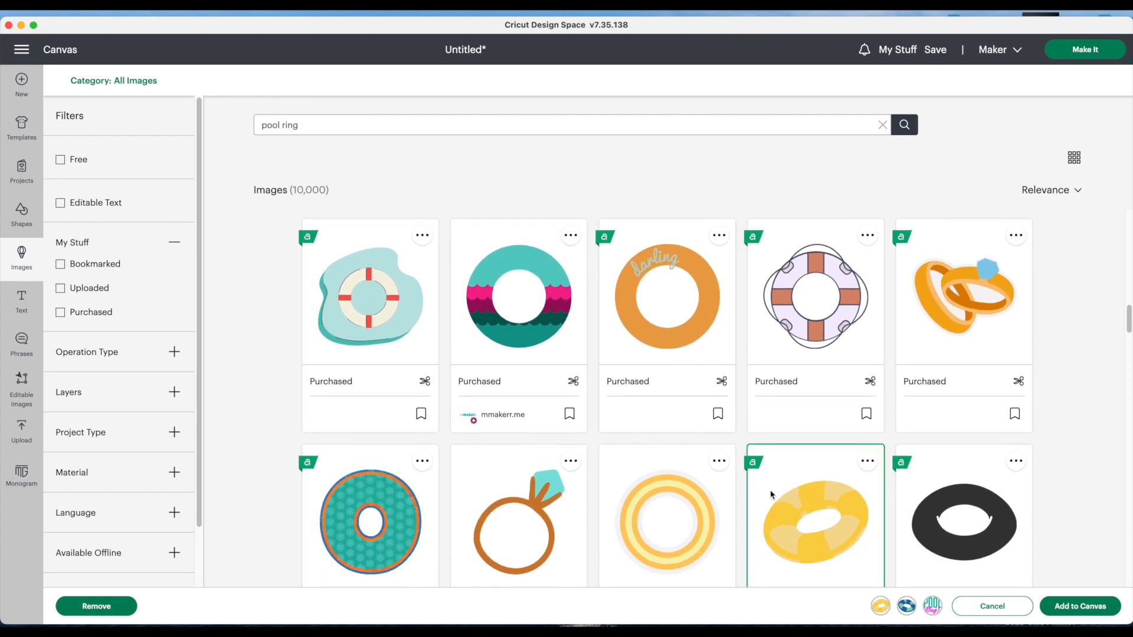
{"action": "left_click", "coordinate": [1074, 607]}
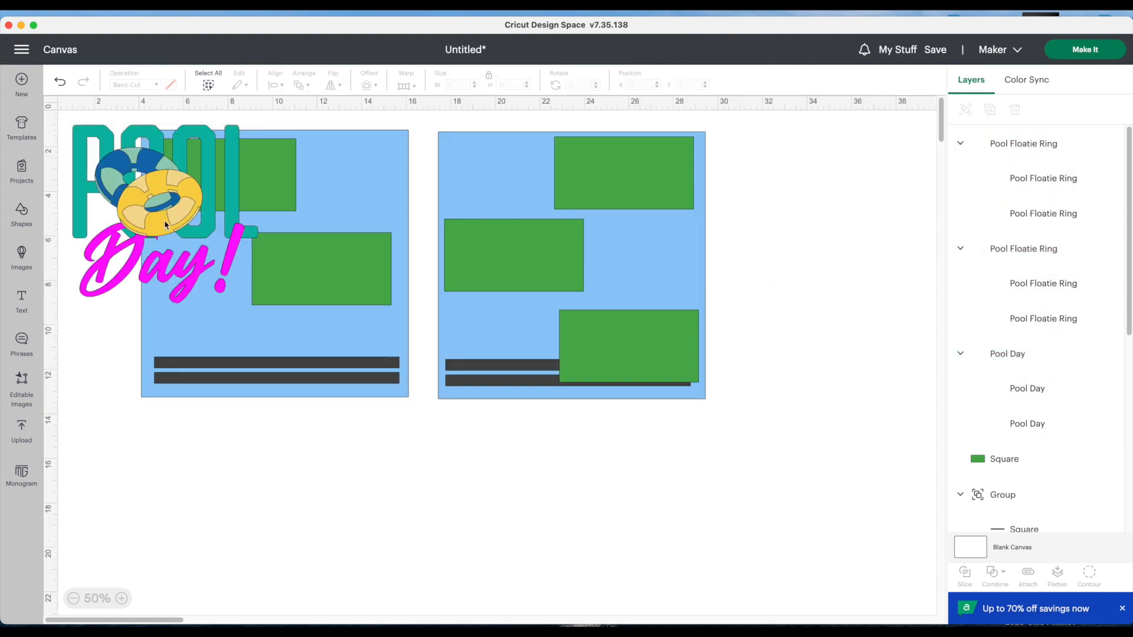
- Spread the two float rings and the "Pool Day!" title onto the blank canvas below the pages
{"action": "left_click_drag", "start_coordinate": [481, 408], "coordinate": [750, 499]}
{"action": "left_click_drag", "start_coordinate": [165, 202], "coordinate": [645, 504]}
{"action": "left_click_drag", "start_coordinate": [213, 205], "coordinate": [339, 482]}
- Ungroup the "Pool Day!" title and recolor the word "POOL" to the muted green of the blue float ring
{"action": "right_click", "coordinate": [339, 481]}
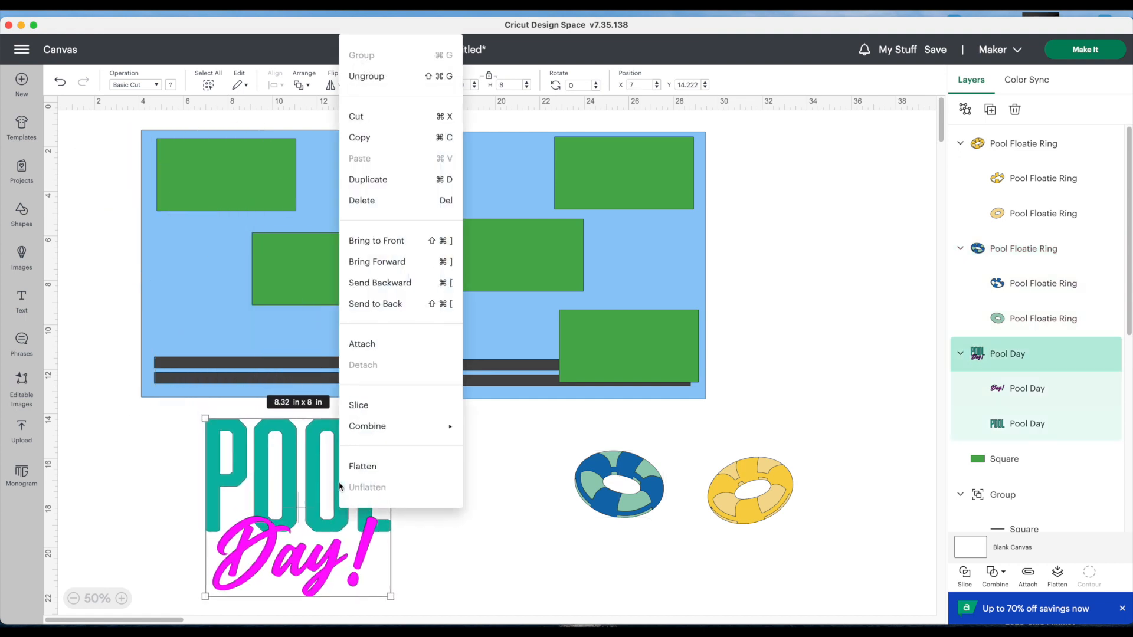
{"action": "left_click", "coordinate": [394, 78]}
{"action": "left_click", "coordinate": [428, 453]}
{"action": "left_click", "coordinate": [308, 456]}
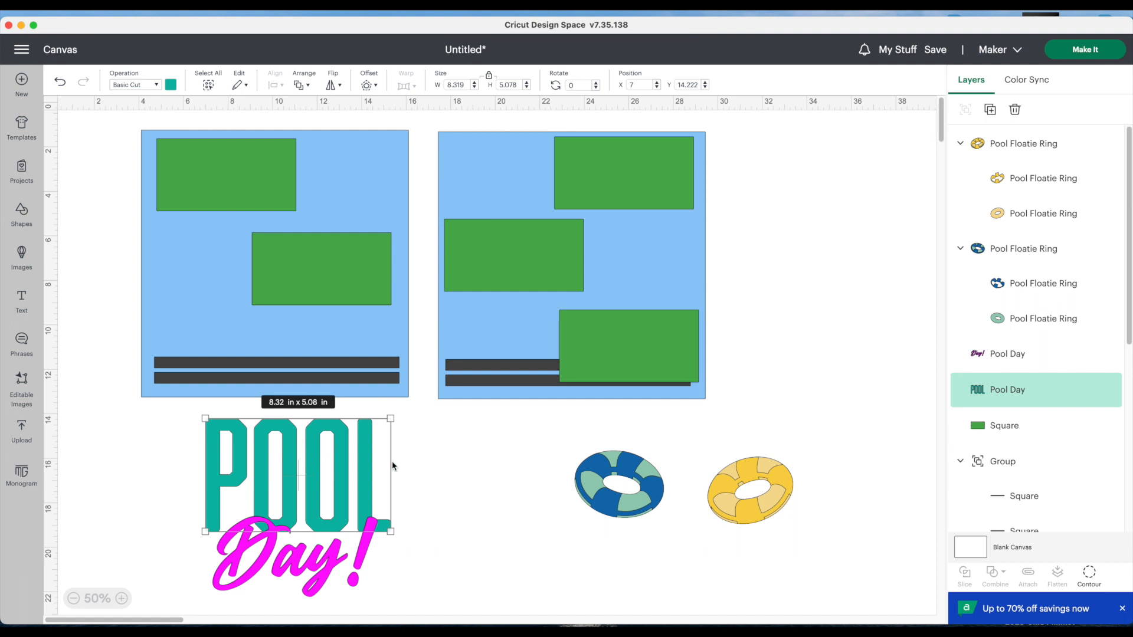
{"action": "left_click", "coordinate": [170, 86]}
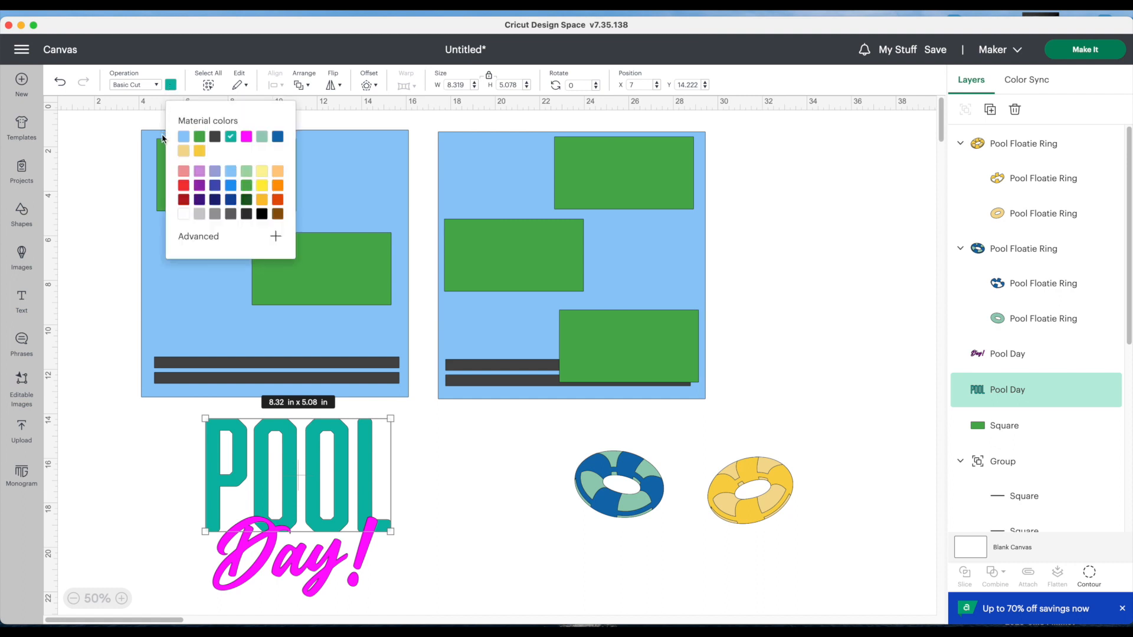
{"action": "left_click", "coordinate": [264, 141]}
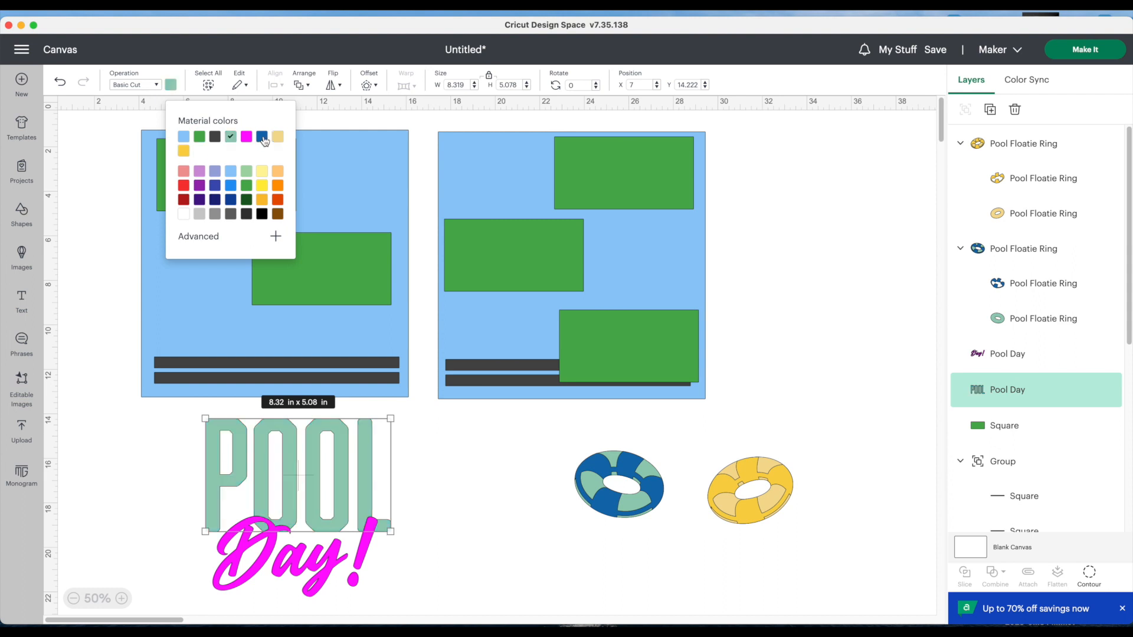
- Recolor the word "Day!" to the darker yellow of the yellow float ring
{"action": "left_click", "coordinate": [327, 561]}
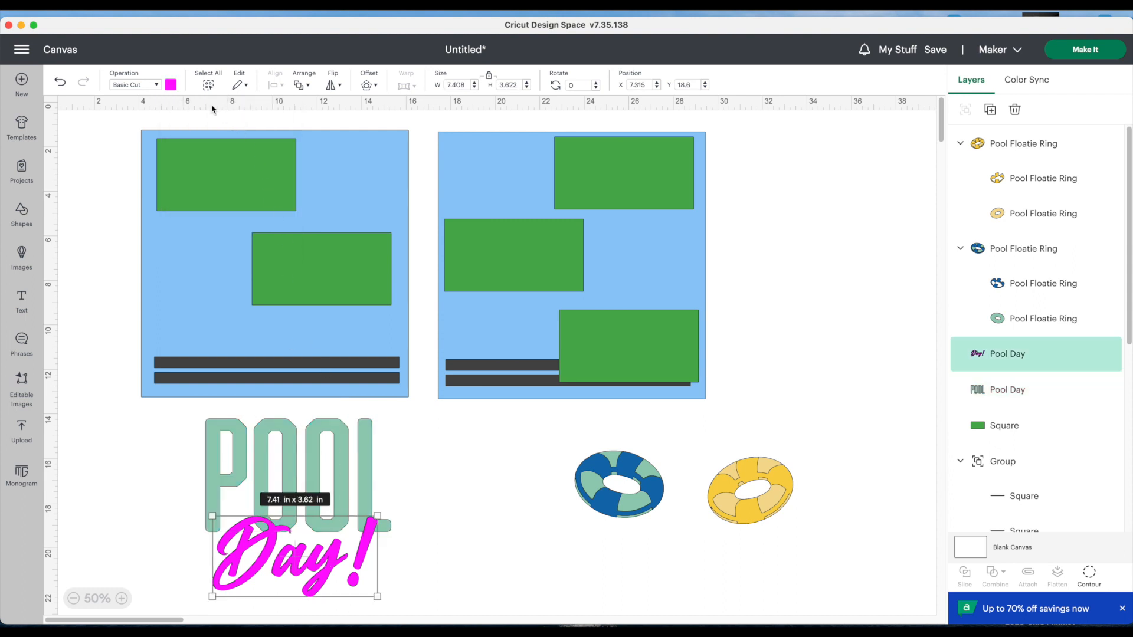
{"action": "left_click", "coordinate": [170, 84]}
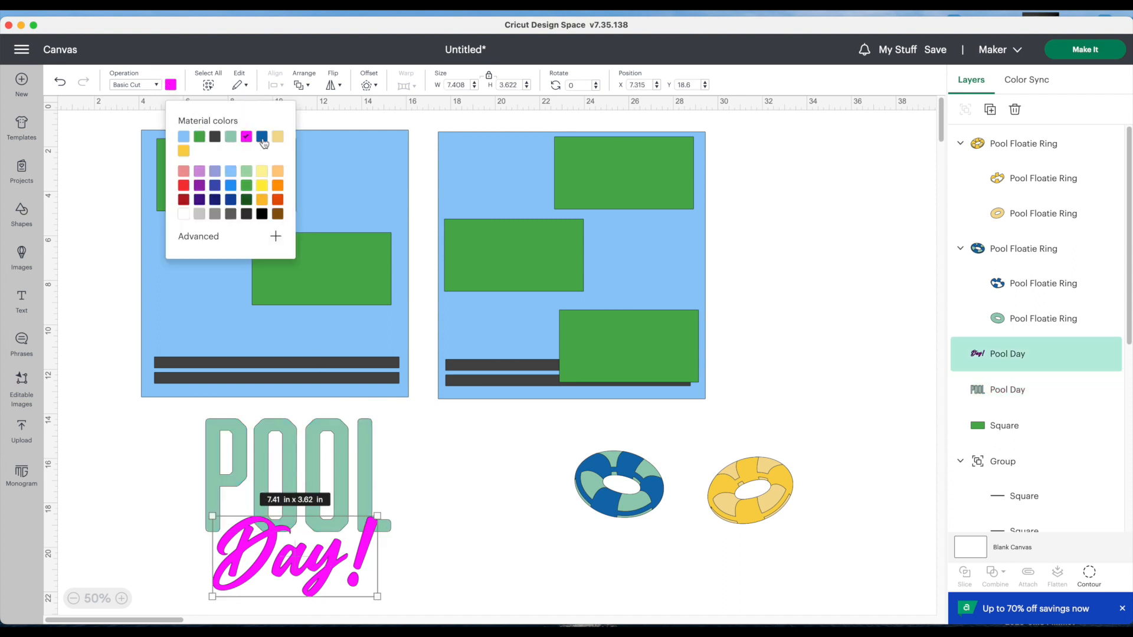
{"action": "left_click", "coordinate": [277, 137]}
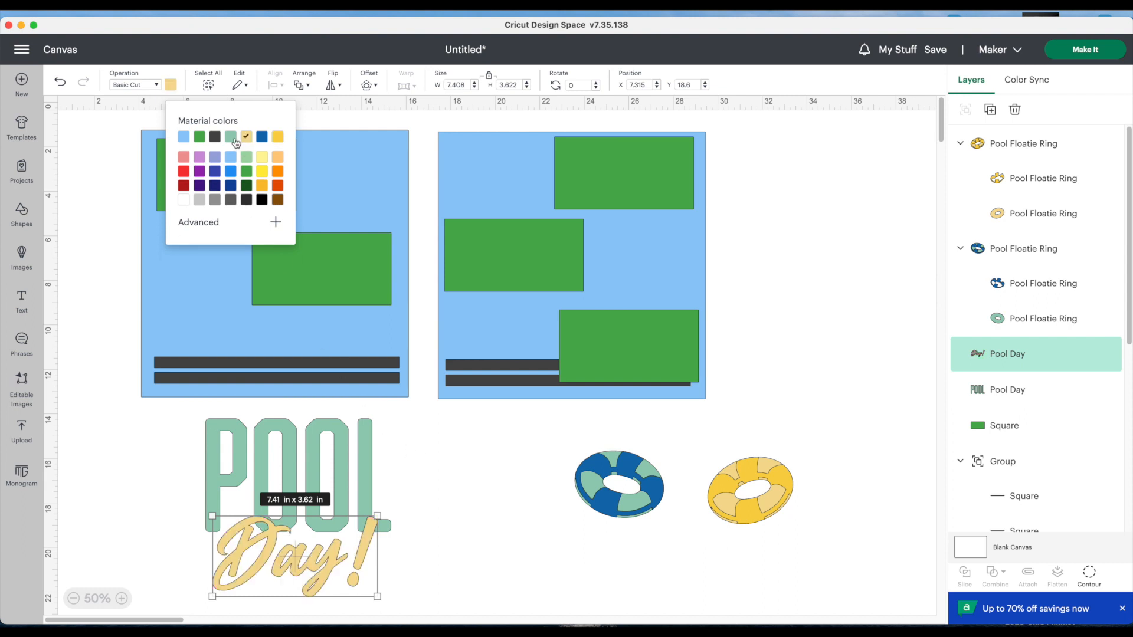
{"action": "left_click", "coordinate": [278, 137]}
{"action": "left_click", "coordinate": [436, 453]}
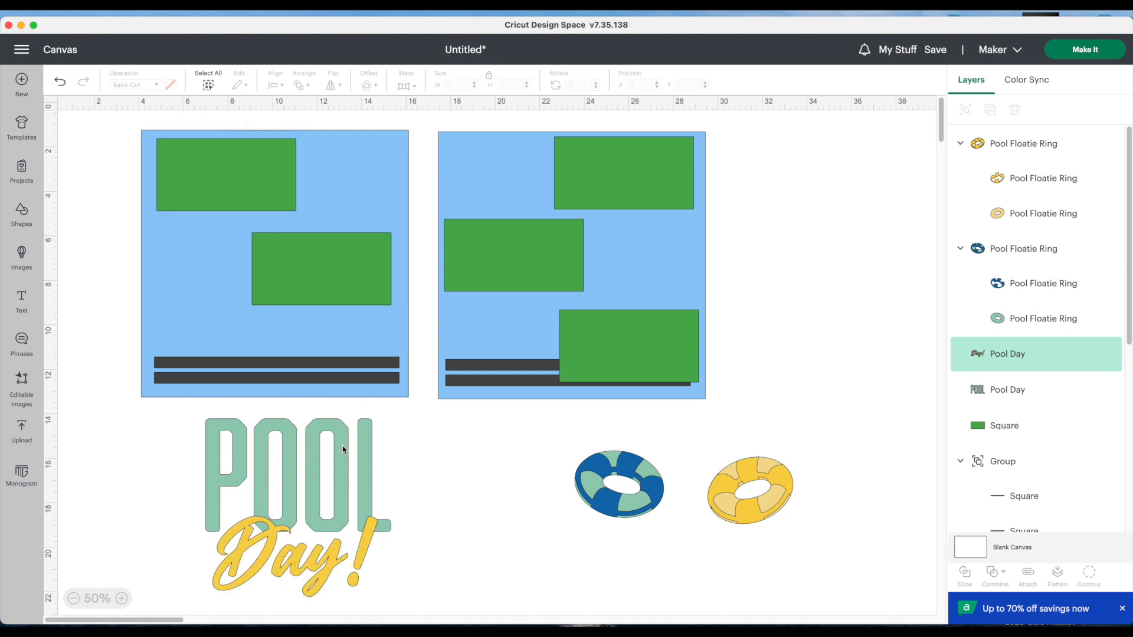
- Shrink "POOL" and place it above the left page's strips, shifting that page's lower green rectangle slightly up and right
{"action": "left_click", "coordinate": [320, 466]}
{"action": "left_click_drag", "start_coordinate": [320, 466], "coordinate": [256, 325]}
{"action": "left_click_drag", "start_coordinate": [331, 400], "coordinate": [242, 340]}
{"action": "left_click_drag", "start_coordinate": [310, 273], "coordinate": [320, 262]}
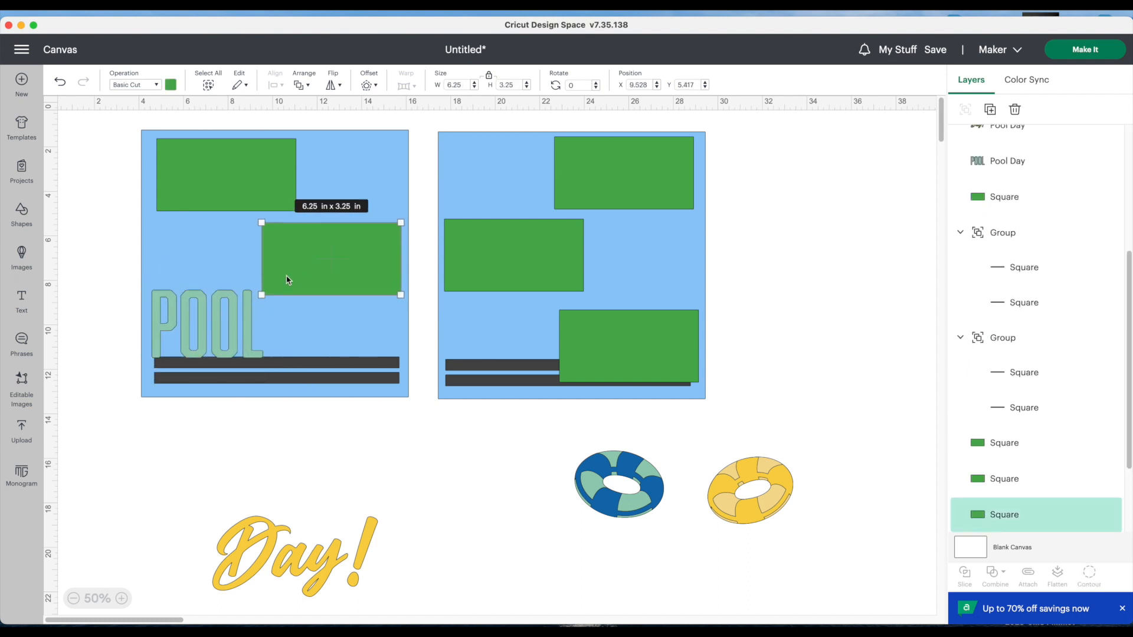
{"action": "left_click_drag", "start_coordinate": [236, 314], "coordinate": [239, 318]}
- Place "Day!" beside "POOL" over the left page's strips, scaled to about 5.94 x 2.9 in
{"action": "left_click_drag", "start_coordinate": [296, 553], "coordinate": [324, 353]}
{"action": "left_click_drag", "start_coordinate": [405, 397], "coordinate": [340, 370]}
{"action": "left_click", "coordinate": [343, 398]}
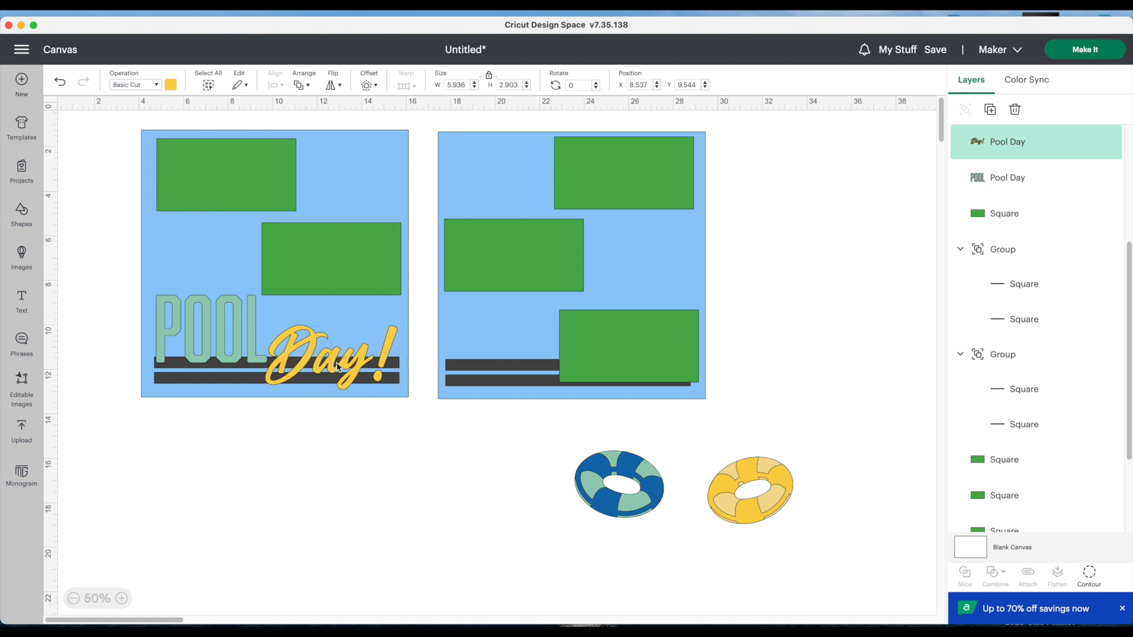
- Place the blue ring beside the left page's lower green rectangle and the yellow ring beside its upper one
{"action": "left_click", "coordinate": [511, 501]}
{"action": "left_click_drag", "start_coordinate": [613, 506], "coordinate": [201, 275]}
{"action": "left_click_drag", "start_coordinate": [715, 492], "coordinate": [322, 182]}
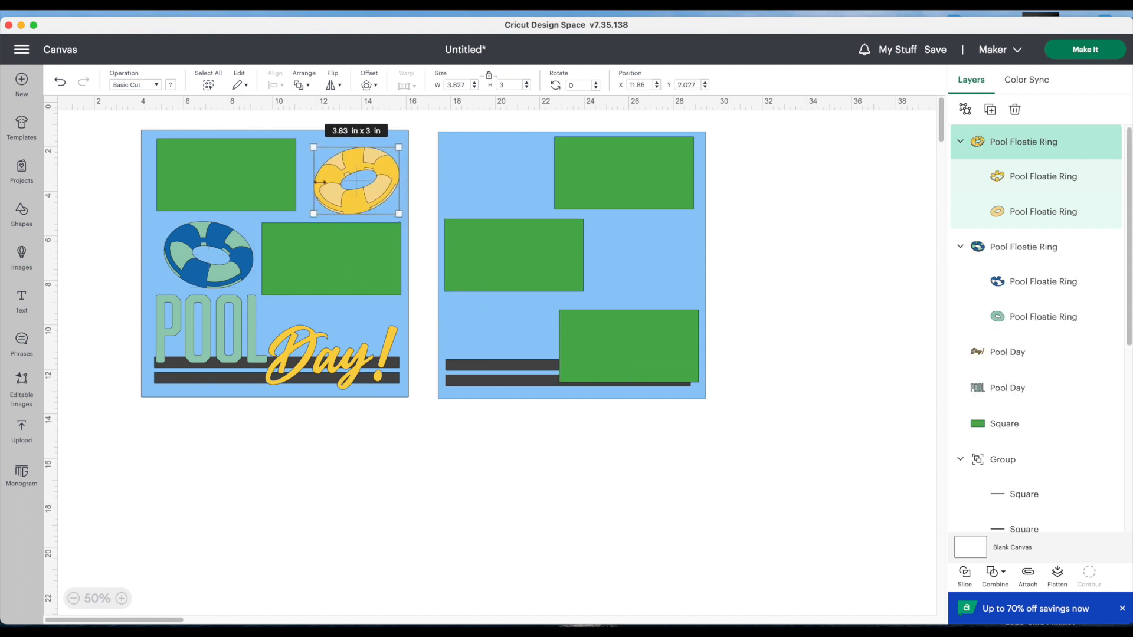
- Duplicate the yellow float ring and place the copy beside the middle green rectangle on the right page
{"action": "right_click", "coordinate": [381, 196]}
{"action": "left_click", "coordinate": [413, 293]}
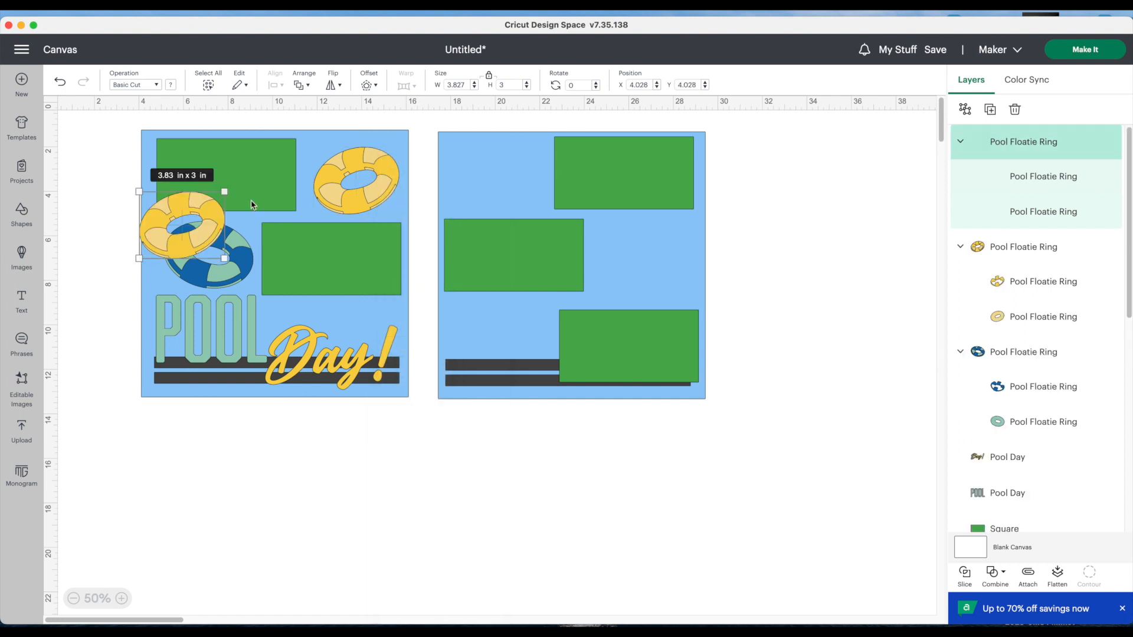
{"action": "left_click_drag", "start_coordinate": [203, 239], "coordinate": [657, 272]}
- Duplicate the blue float ring and place the copy beside the uppermost green rectangle on the right page
{"action": "right_click", "coordinate": [376, 202]}
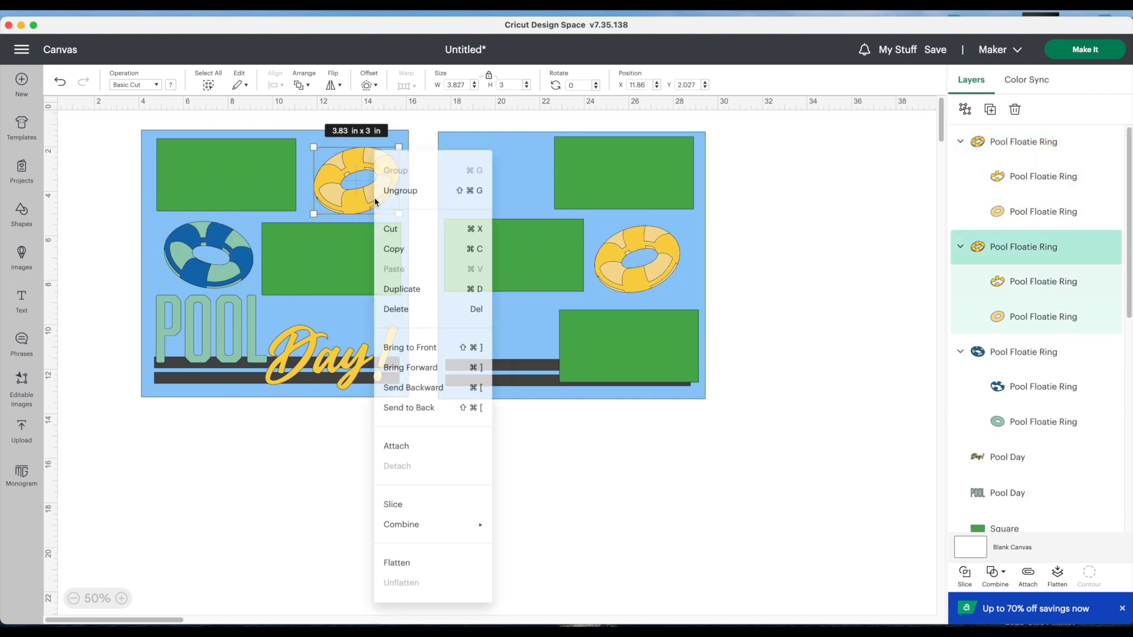
{"action": "left_click", "coordinate": [242, 262]}
{"action": "right_click", "coordinate": [241, 262]}
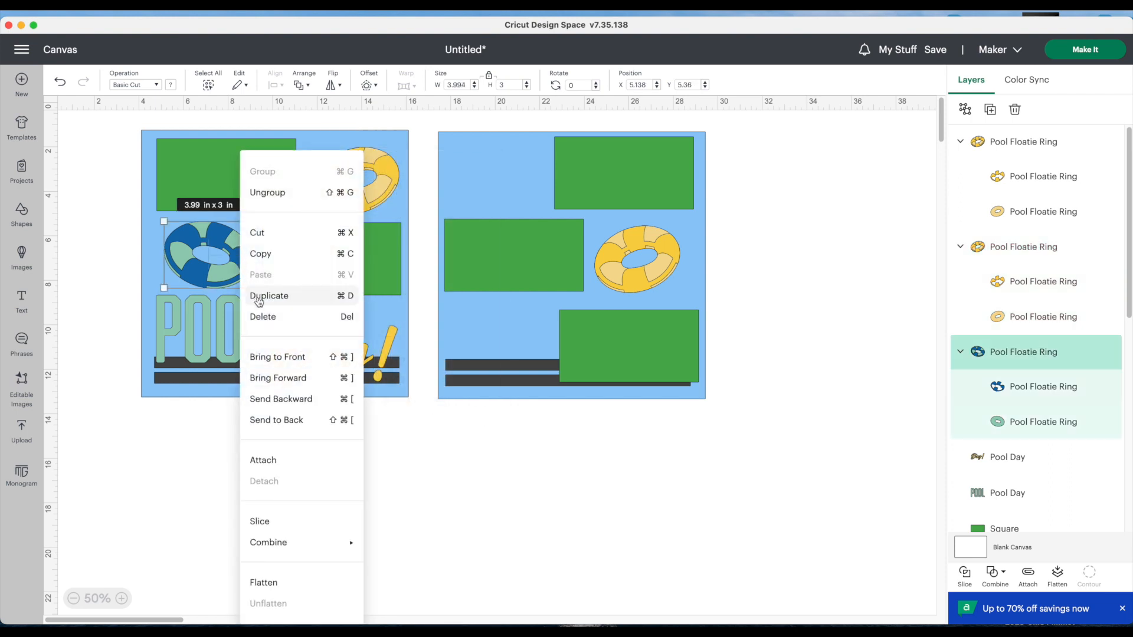
{"action": "left_click", "coordinate": [259, 296]}
{"action": "left_click_drag", "start_coordinate": [247, 289], "coordinate": [526, 199]}
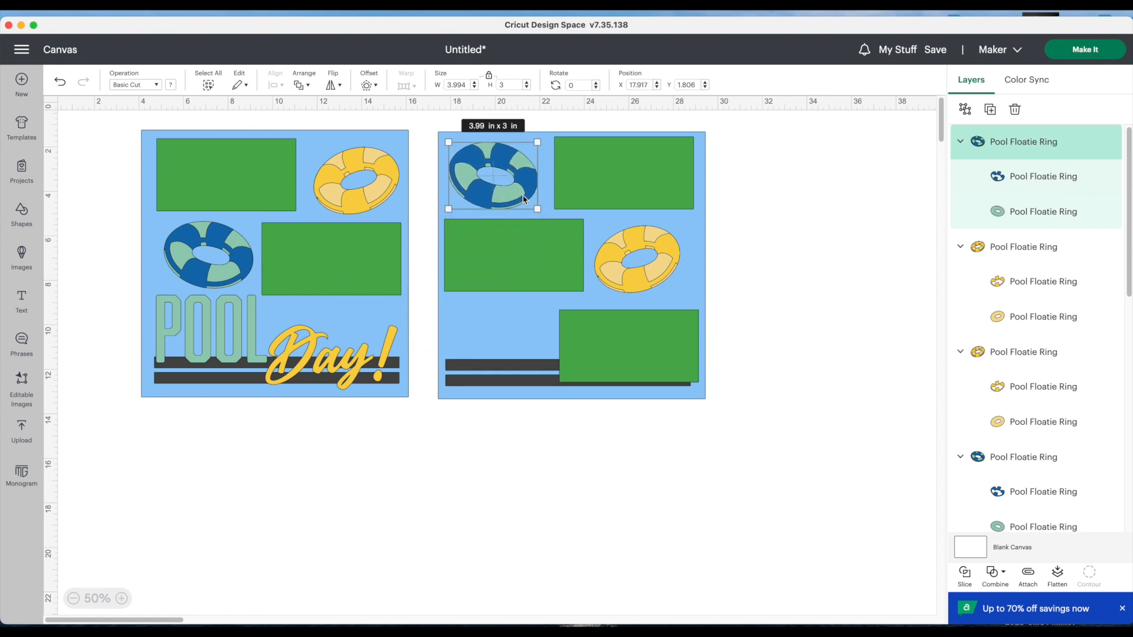
- Duplicate the yellow float ring again and park the copy on the blank canvas below the right page
{"action": "left_click", "coordinate": [609, 252]}
{"action": "right_click", "coordinate": [609, 252]}
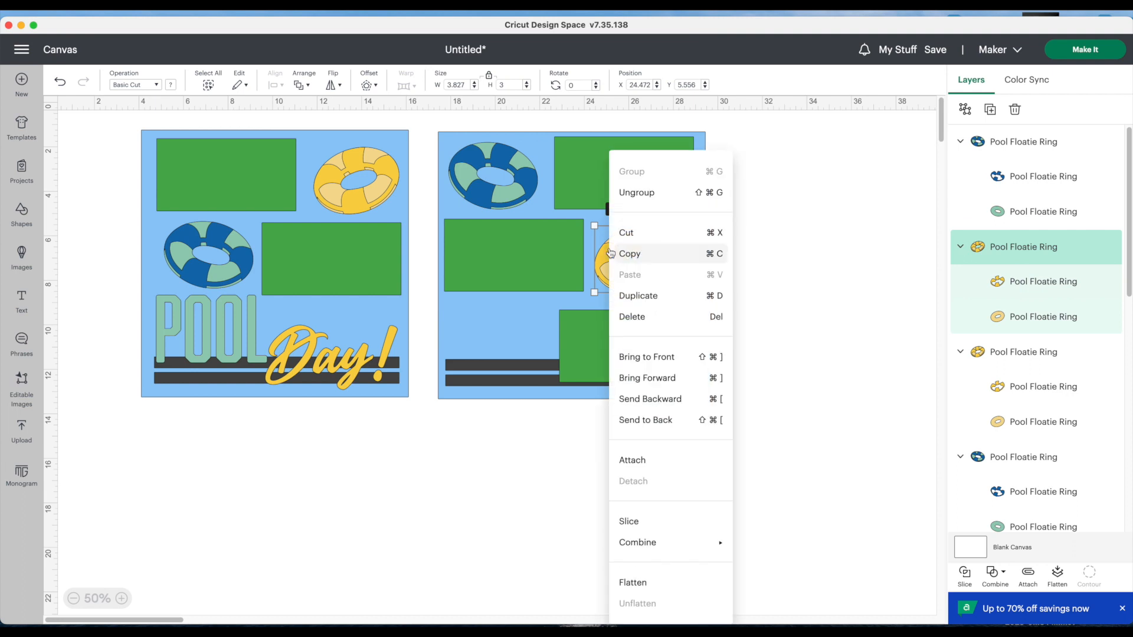
{"action": "left_click", "coordinate": [622, 292]}
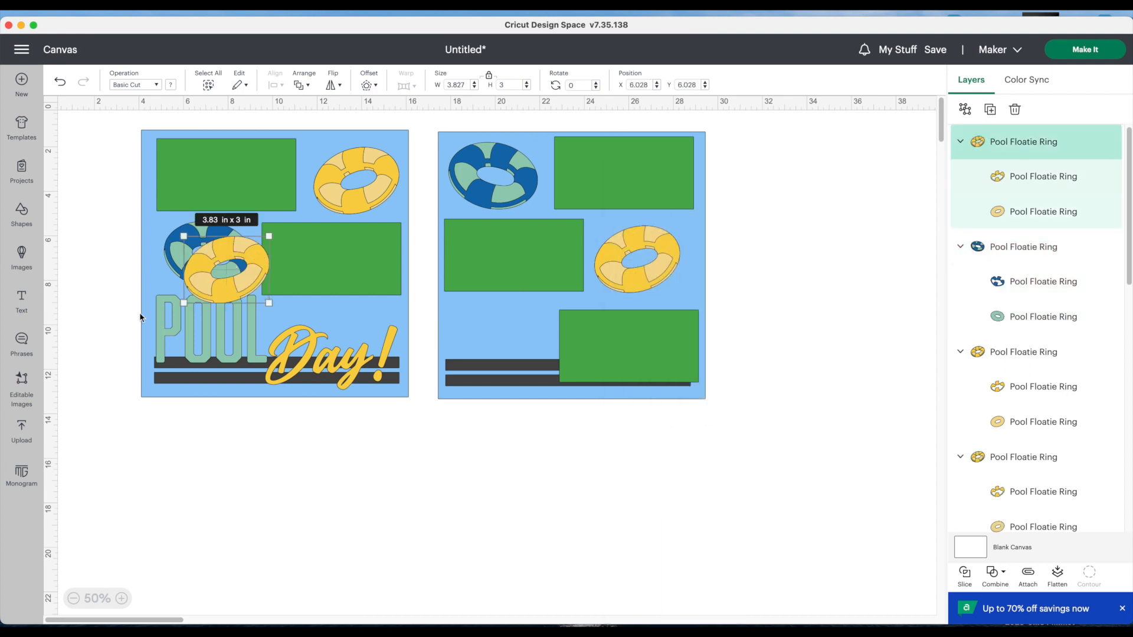
{"action": "left_click_drag", "start_coordinate": [255, 253], "coordinate": [568, 462]}
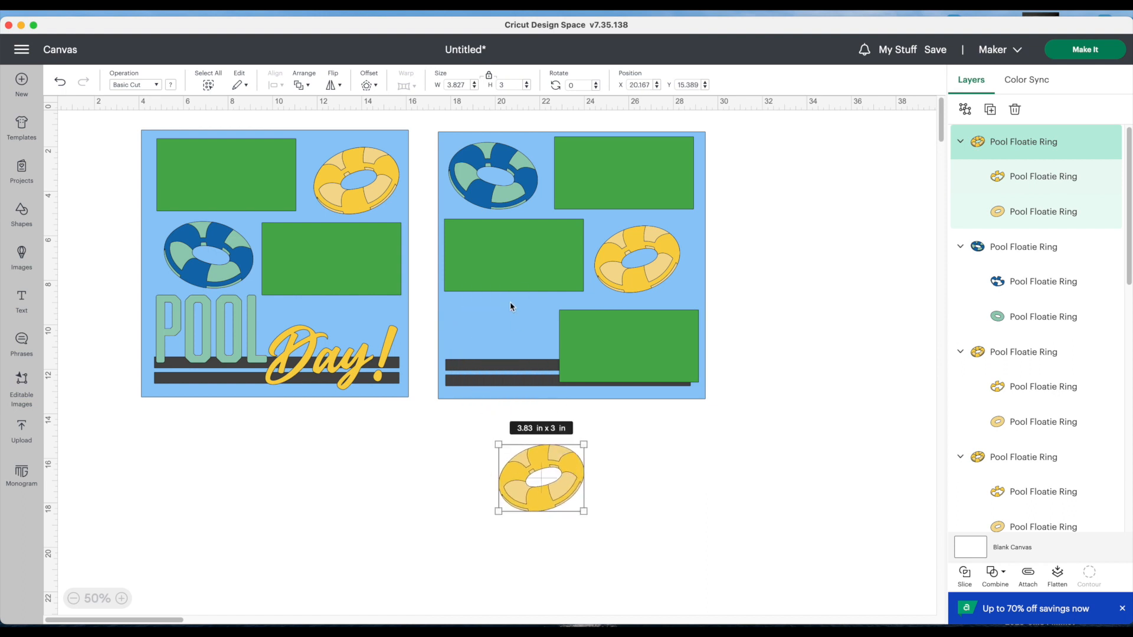
- Duplicate the blue float ring and place the copy over the right page's strips, beside the lowest green rectangle
{"action": "left_click", "coordinate": [502, 195]}
{"action": "right_click", "coordinate": [503, 197]}
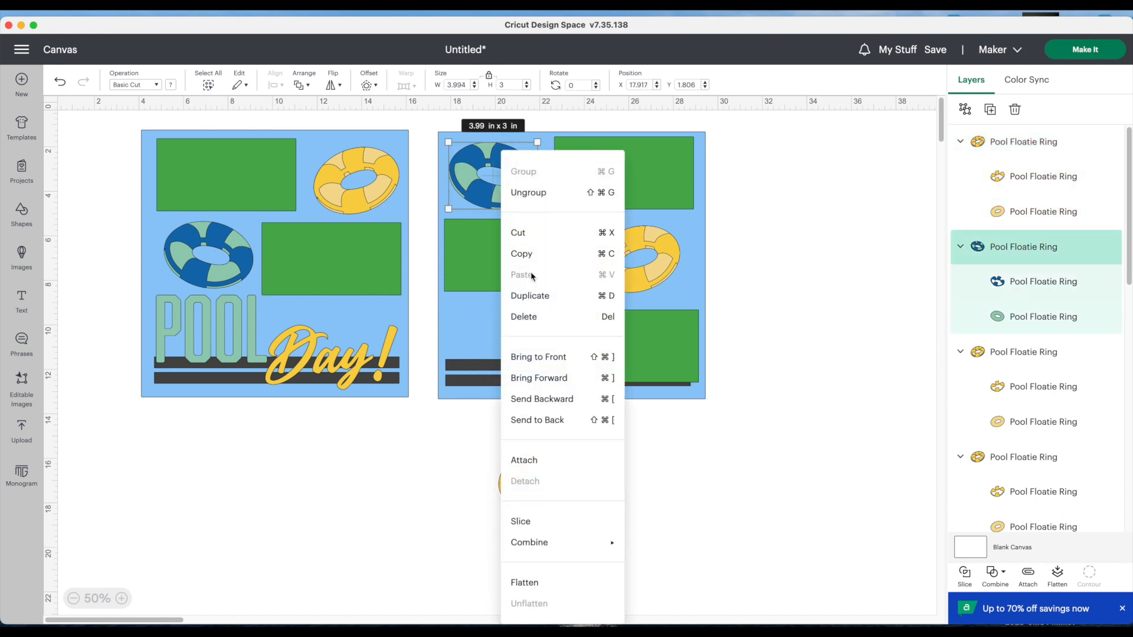
{"action": "left_click", "coordinate": [533, 303]}
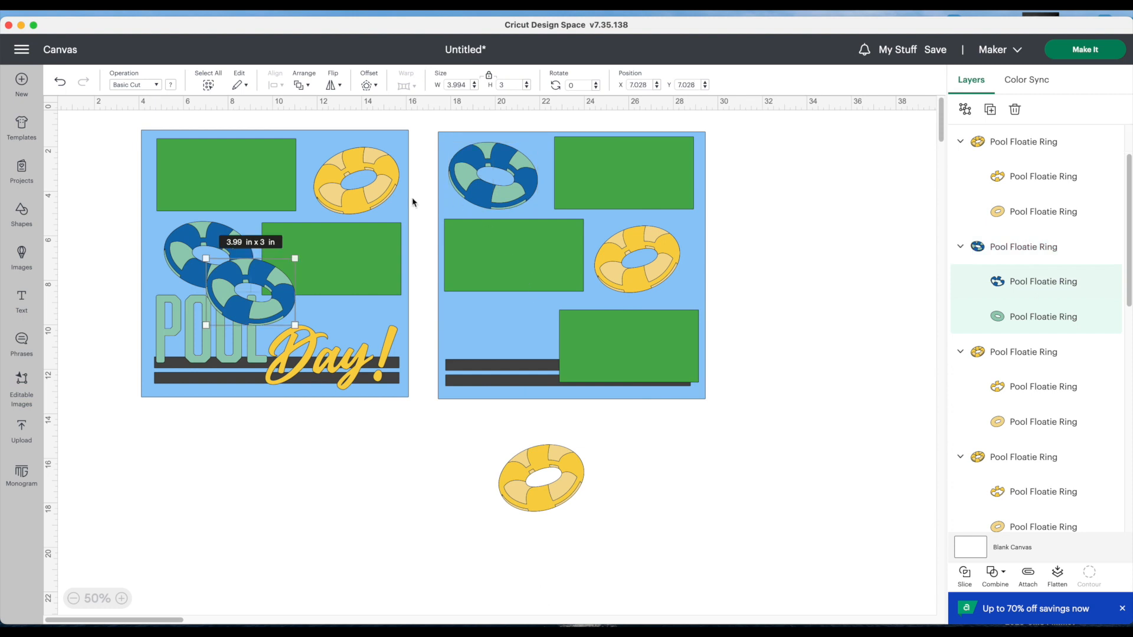
{"action": "left_click_drag", "start_coordinate": [293, 256], "coordinate": [535, 348]}
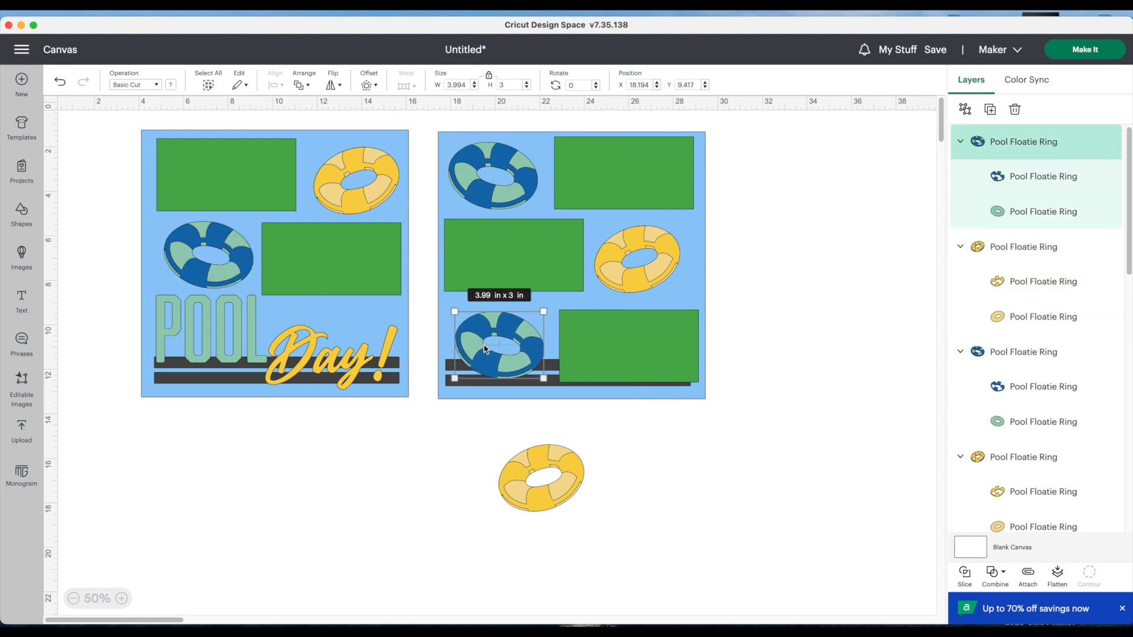
- Nudge "Day!" slightly and swap the blue ring over the right page's strips for the spare yellow ring
{"action": "left_click", "coordinate": [371, 357]}
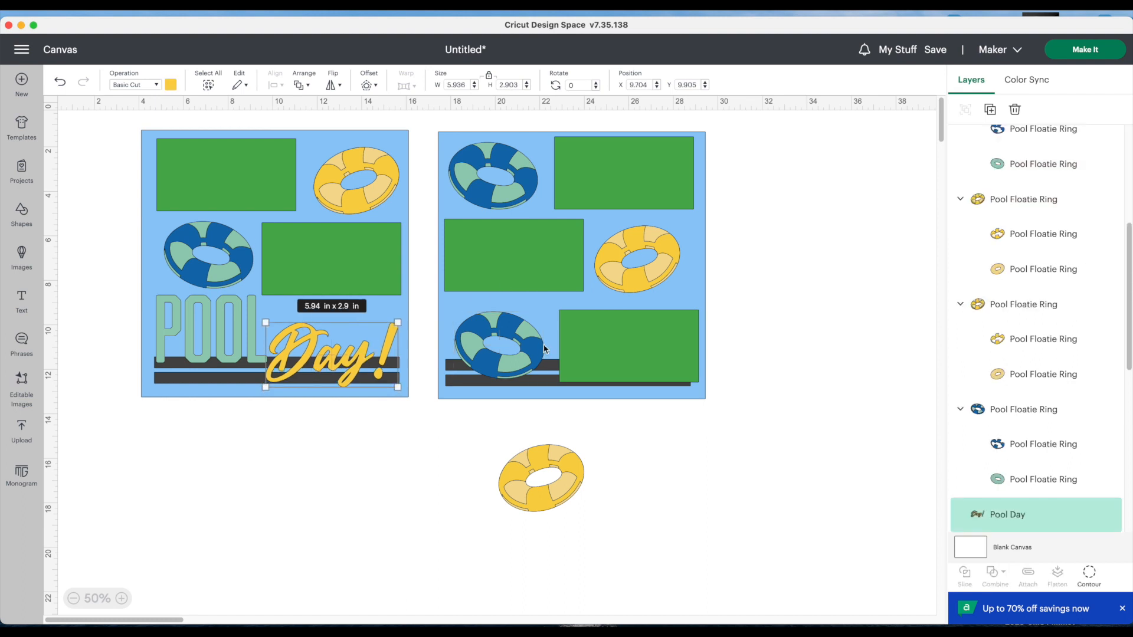
{"action": "left_click_drag", "start_coordinate": [512, 324], "coordinate": [736, 439]}
{"action": "left_click_drag", "start_coordinate": [552, 448], "coordinate": [508, 311]}
{"action": "left_click", "coordinate": [494, 428]}
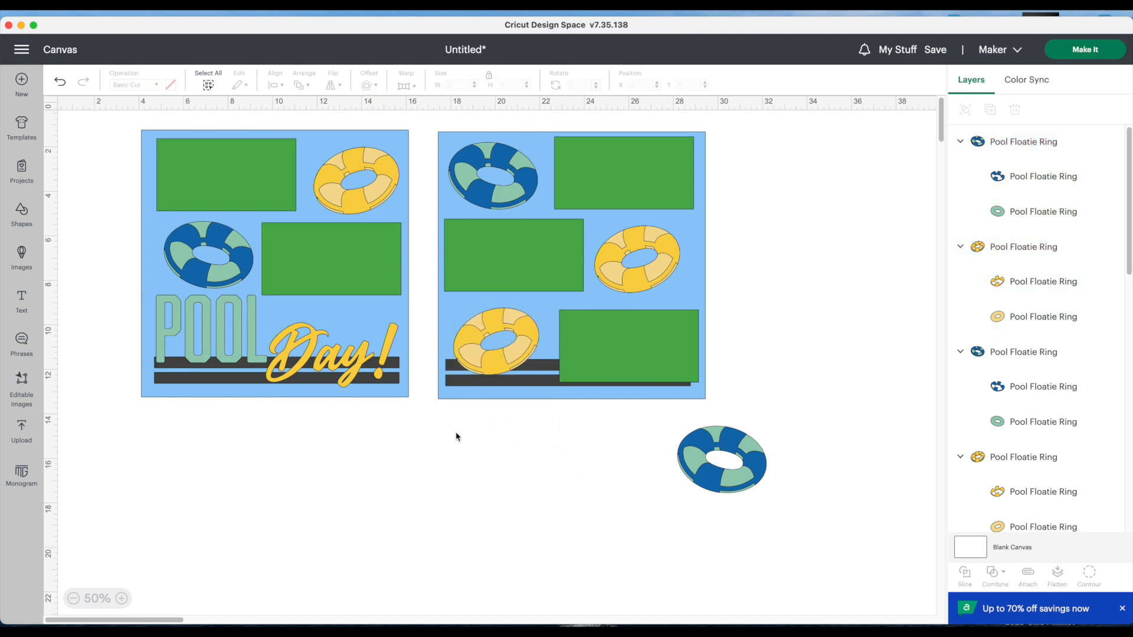
- Recolor the dark strip group on the right page to the dark blue of the float ring
{"action": "left_click", "coordinate": [450, 385]}
{"action": "left_click", "coordinate": [171, 84]}
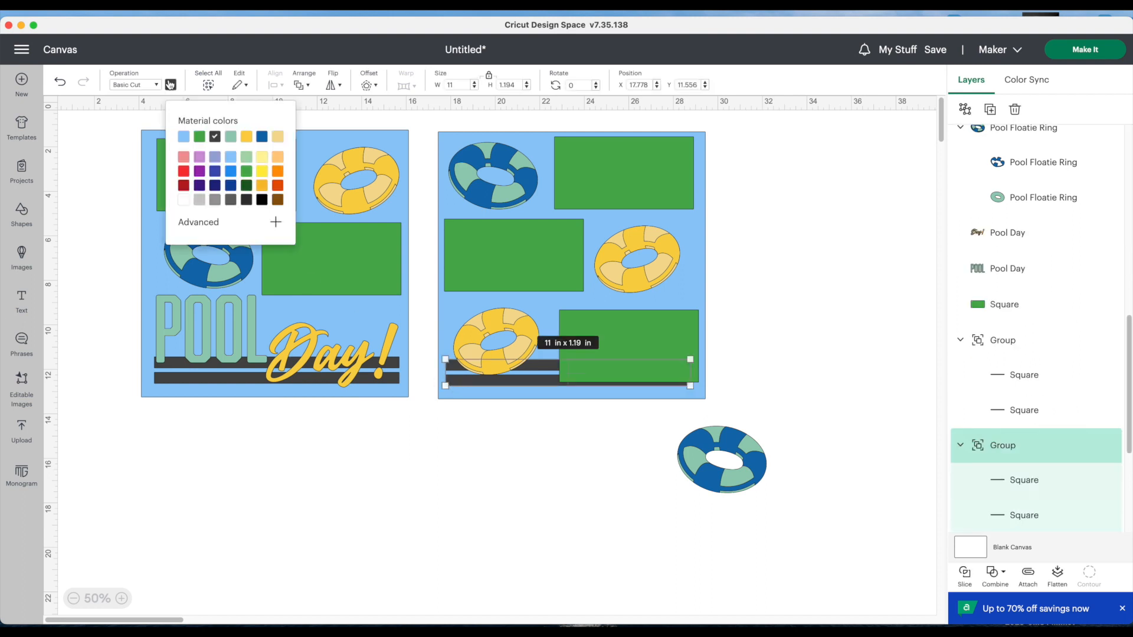
{"action": "left_click", "coordinate": [261, 139]}
- Recolor the dark strip group under the title on the left page to the float ring's dark blue
{"action": "left_click", "coordinate": [198, 385]}
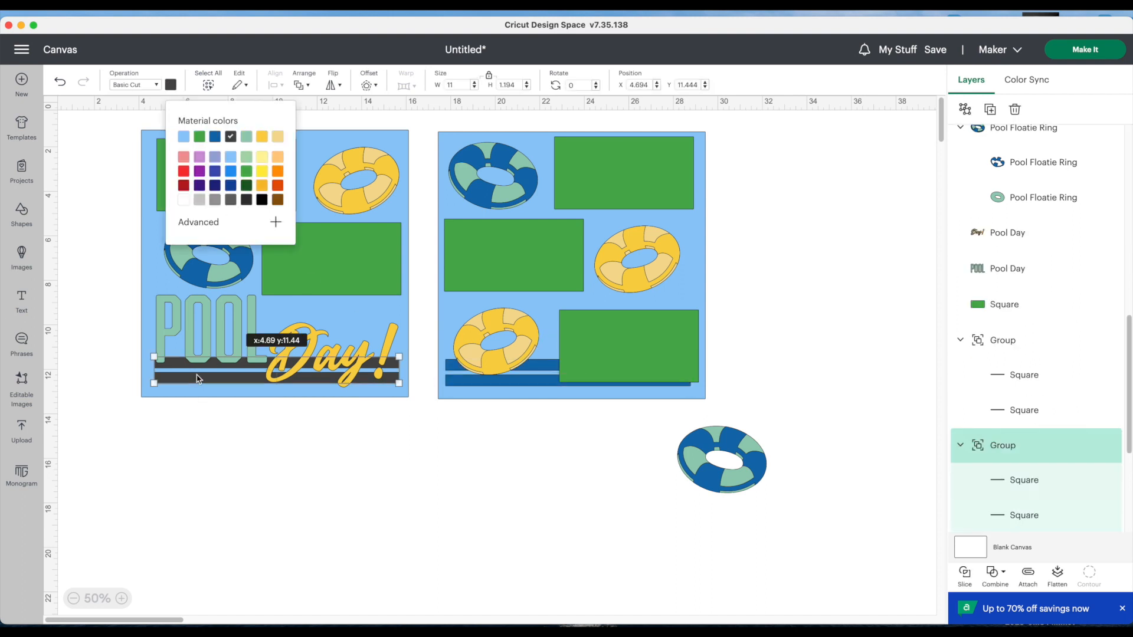
{"action": "left_click", "coordinate": [171, 86]}
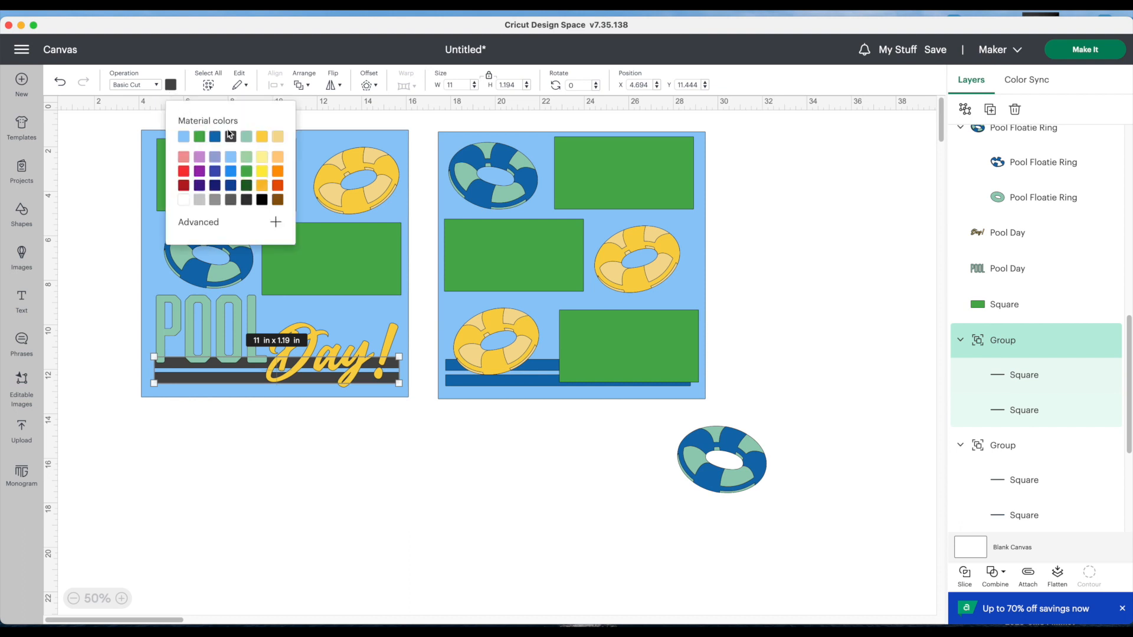
{"action": "left_click", "coordinate": [215, 136]}
{"action": "left_click", "coordinate": [447, 435]}
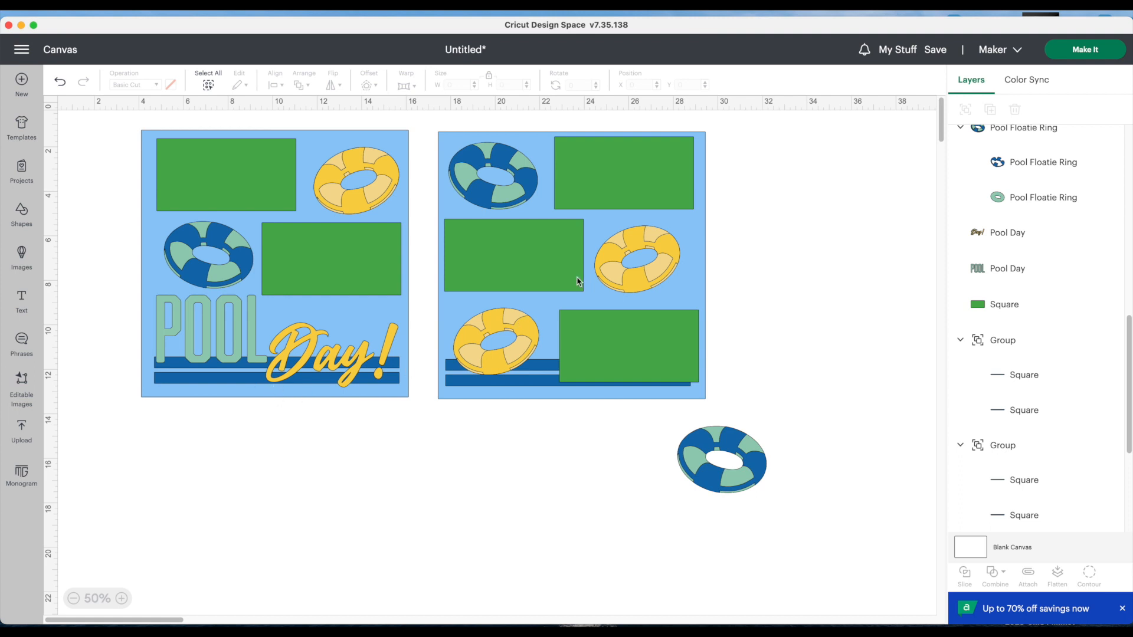
- Park the right page's lowest yellow ring off the page, move the middle yellow ring into its place, and put the spare blue ring in the middle
{"action": "left_click_drag", "start_coordinate": [522, 338], "coordinate": [852, 340]}
{"action": "left_click_drag", "start_coordinate": [754, 458], "coordinate": [616, 458]}
{"action": "left_click_drag", "start_coordinate": [613, 275], "coordinate": [483, 360]}
{"action": "left_click_drag", "start_coordinate": [606, 433], "coordinate": [665, 255]}
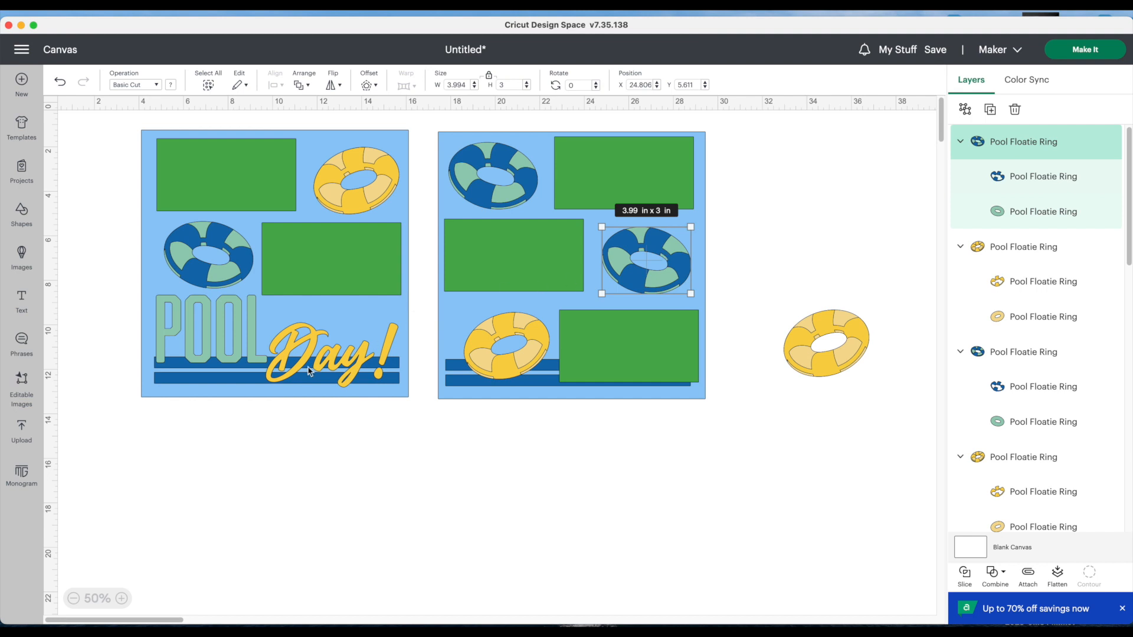
- Recolor the word "POOL" to the yellow of the float ring
{"action": "left_click", "coordinate": [222, 334]}
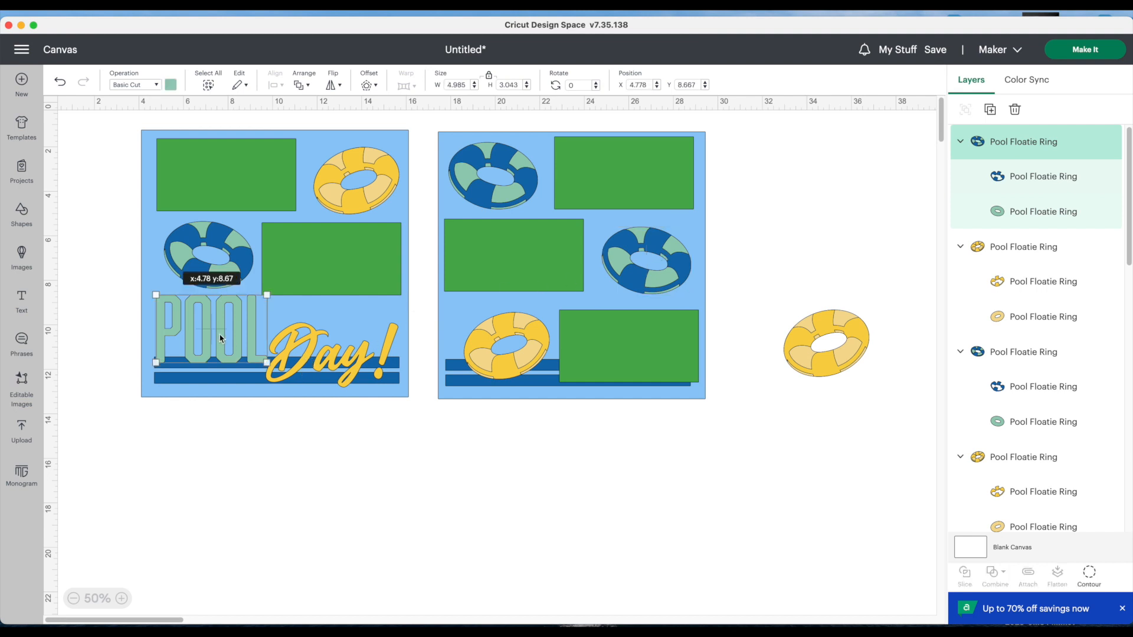
{"action": "left_click", "coordinate": [170, 86]}
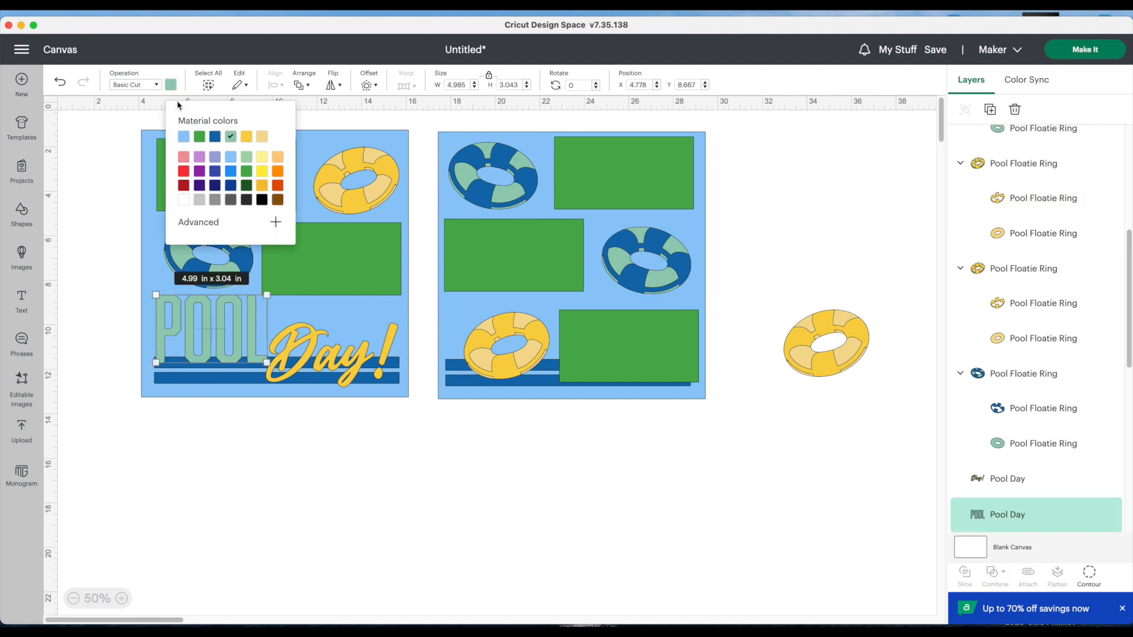
{"action": "left_click", "coordinate": [246, 137]}
- Recolor "Day!" to the float ring's light green and nudge it slightly right and down
{"action": "left_click", "coordinate": [322, 366]}
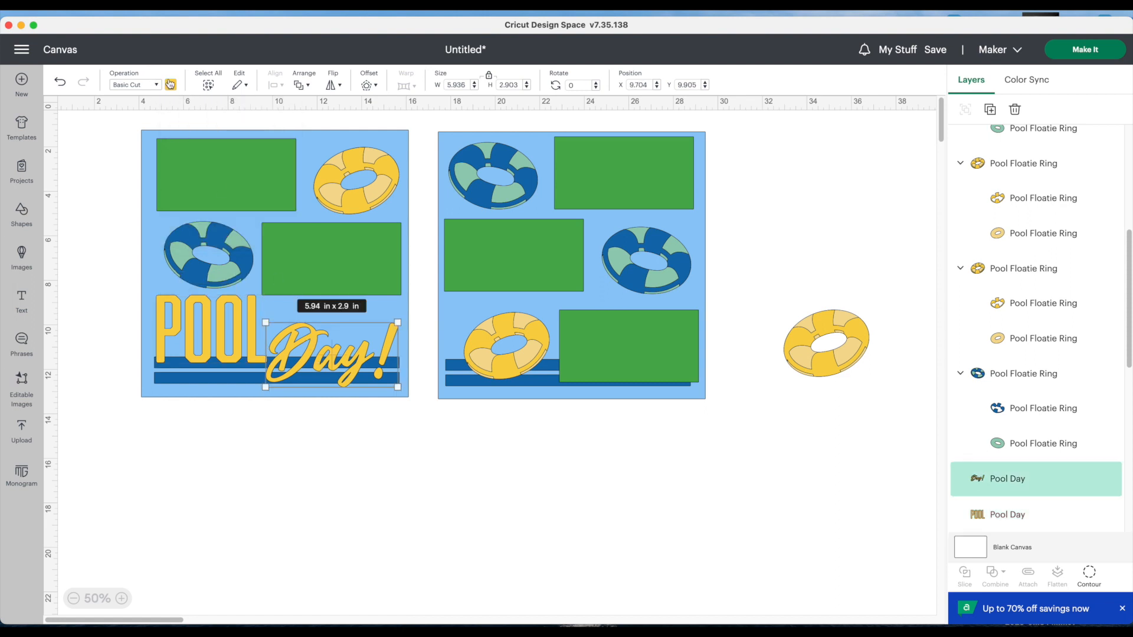
{"action": "left_click", "coordinate": [174, 86]}
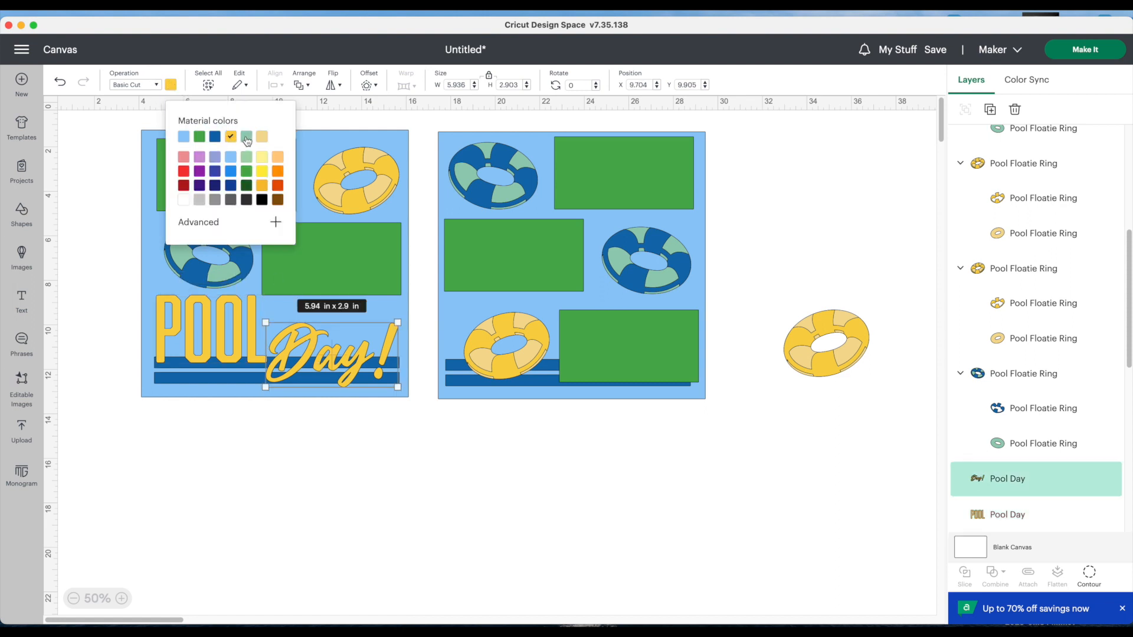
{"action": "left_click", "coordinate": [235, 138]}
{"action": "left_click", "coordinate": [370, 466]}
{"action": "left_click", "coordinate": [357, 379]}
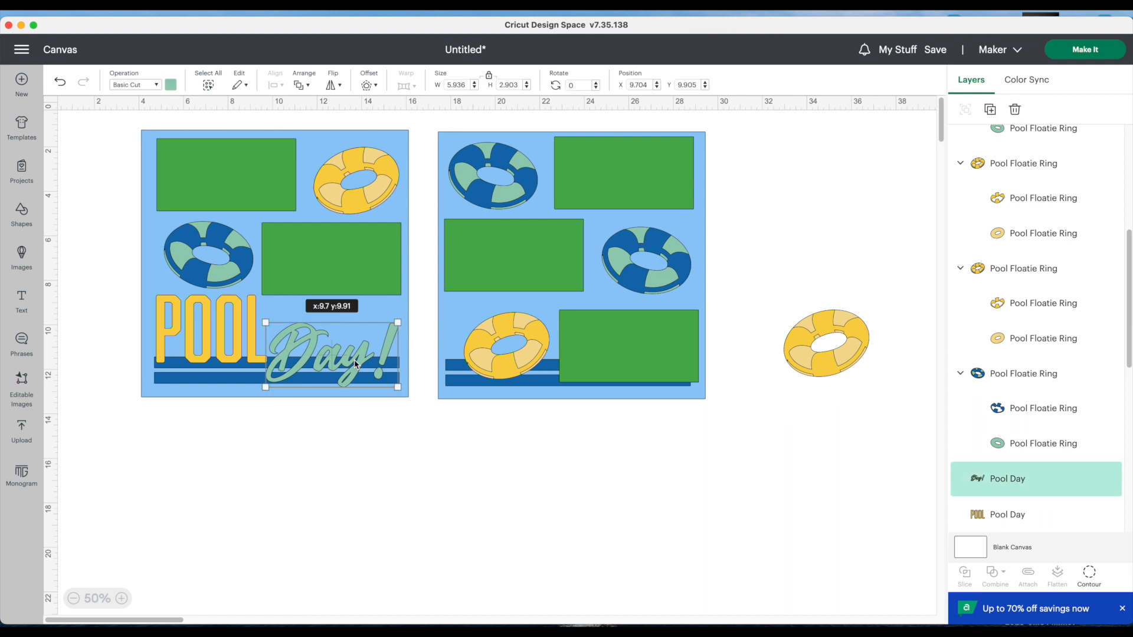
{"action": "left_click", "coordinate": [266, 469]}
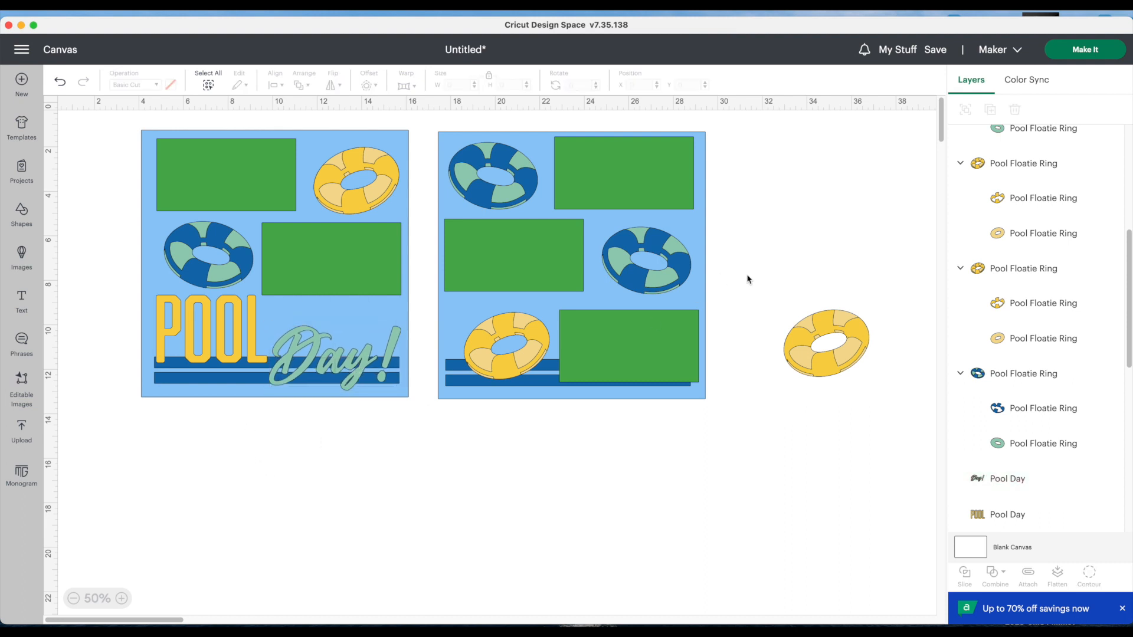
- Delete the spare yellow float ring beside the right page and the light blue background squares of both pages
{"action": "left_click", "coordinate": [819, 328]}
{"action": "key", "text": "Delete"}
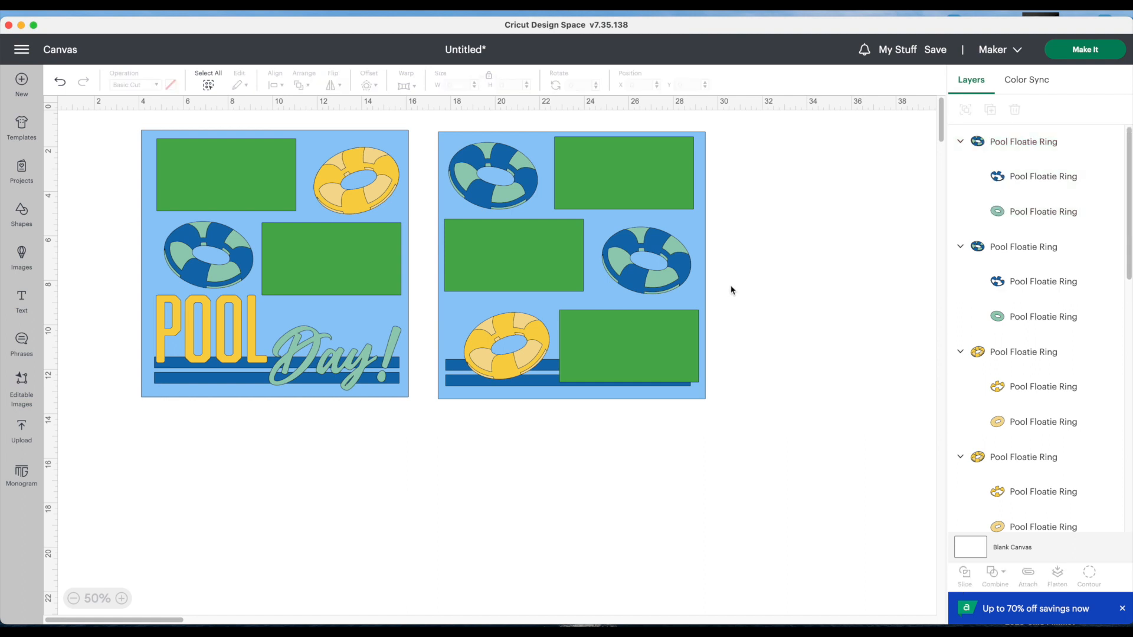
{"action": "left_click_drag", "start_coordinate": [695, 235], "coordinate": [753, 276]}
{"action": "key", "text": "Delete"}
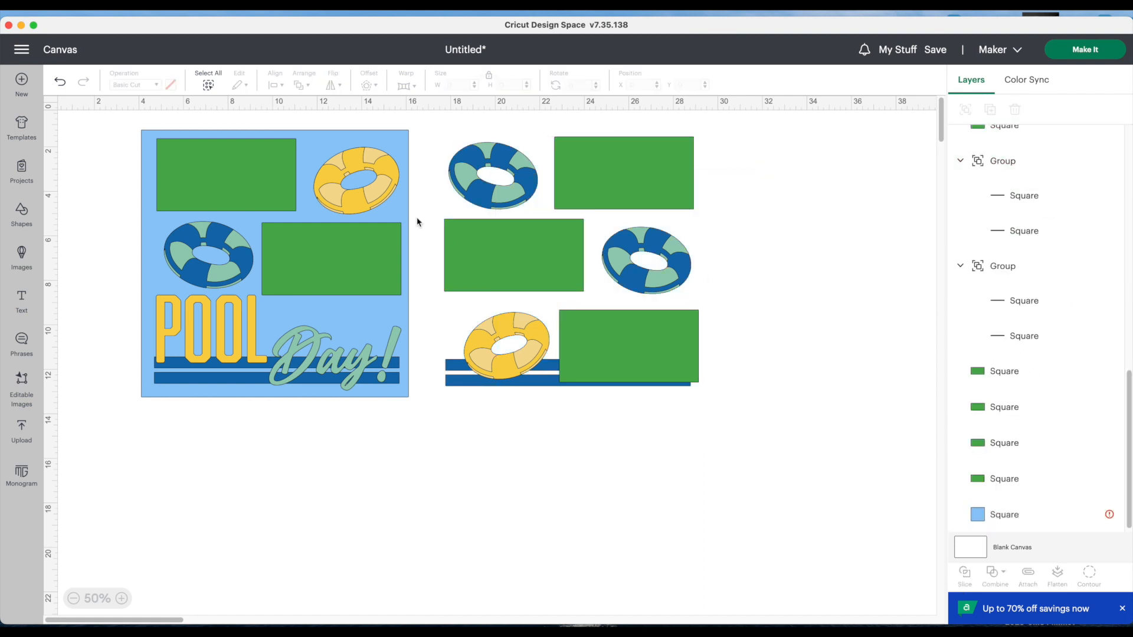
{"action": "left_click_drag", "start_coordinate": [363, 137], "coordinate": [474, 163]}
{"action": "key", "text": "Delete"}
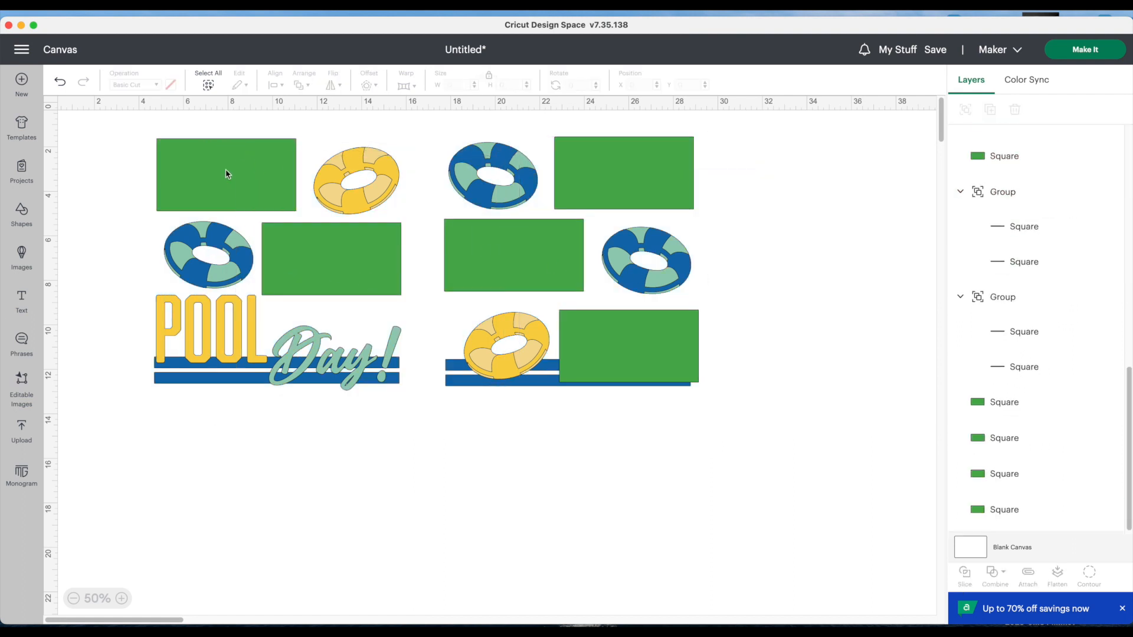
- Delete all the green photo placeholder rectangles from both pages
{"action": "left_click", "coordinate": [225, 169]}
{"action": "key", "text": "Delete"}
{"action": "left_click", "coordinate": [338, 238]}
{"action": "key", "text": "Delete"}
{"action": "left_click", "coordinate": [498, 250]}
{"action": "key", "text": "Delete"}
{"action": "left_click", "coordinate": [595, 189]}
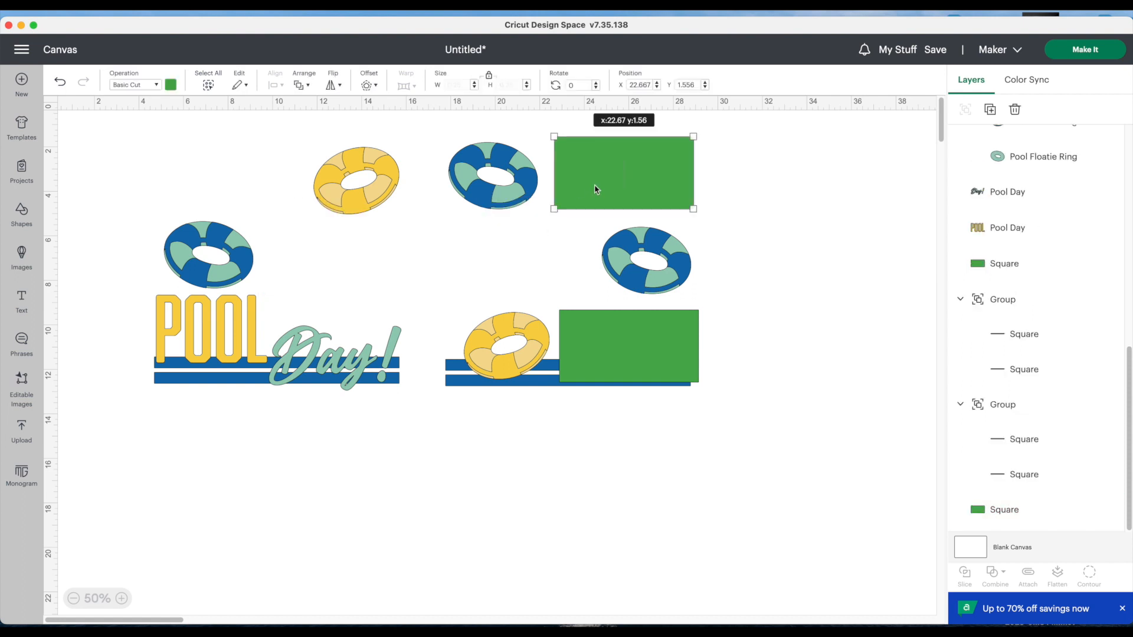
{"action": "key", "text": "Delete"}
{"action": "left_click", "coordinate": [629, 355]}
{"action": "key", "text": "Delete"}
- Delete the dark blue strip groups from the right and left pages
{"action": "left_click_drag", "start_coordinate": [613, 385], "coordinate": [651, 404]}
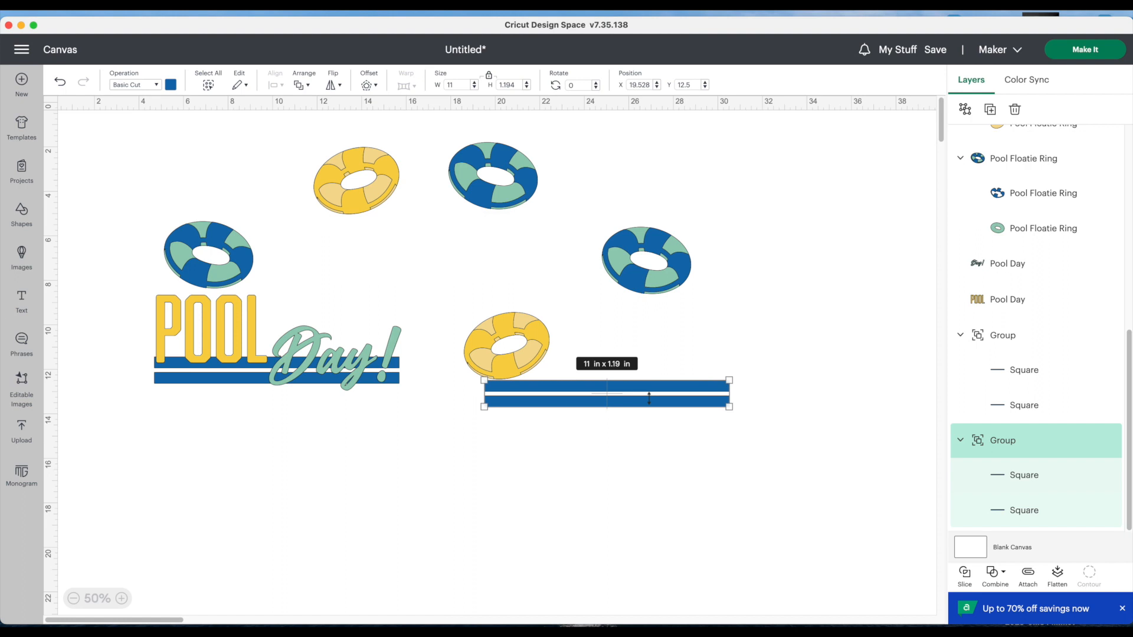
{"action": "key", "text": "Delete"}
{"action": "left_click", "coordinate": [167, 380]}
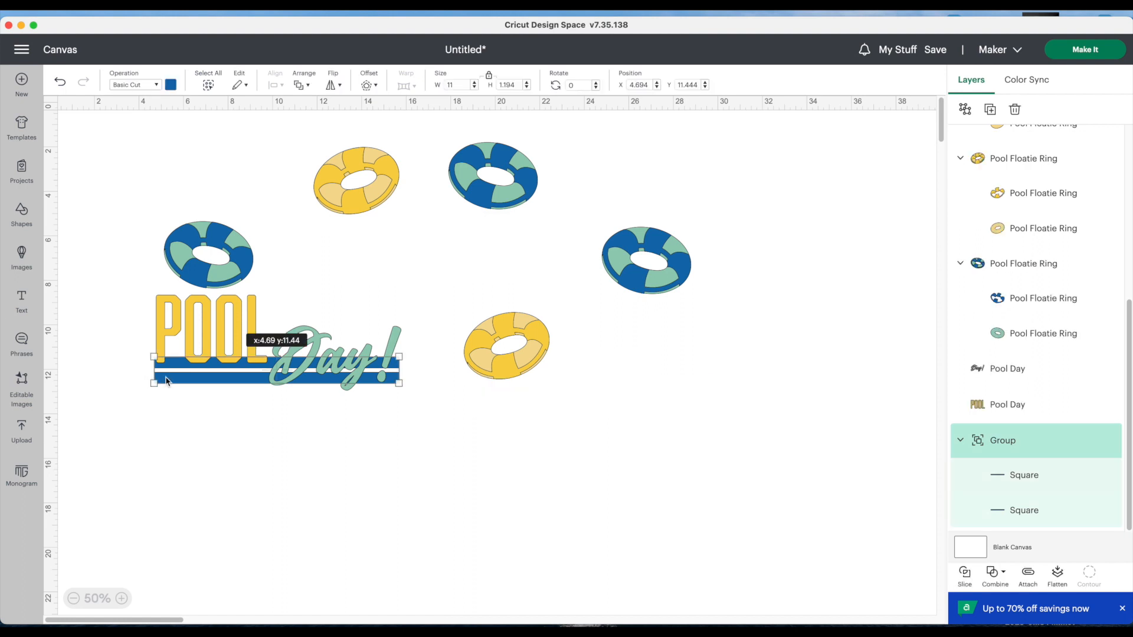
{"action": "key", "text": "Delete"}
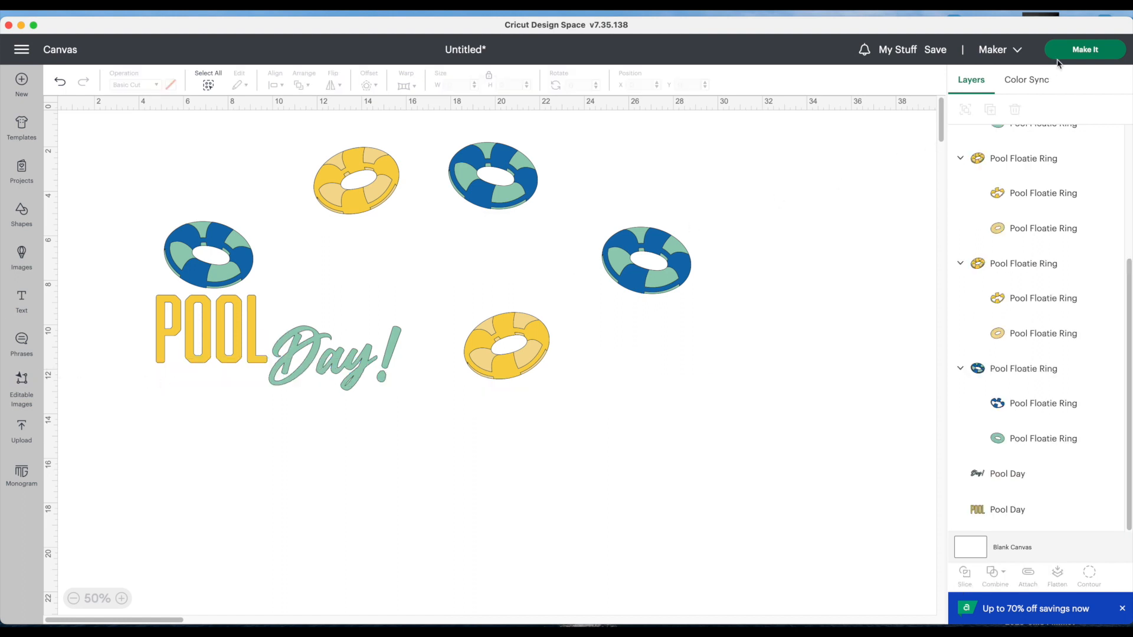
- Send the remaining shapes to cut preparation and examine the layout of mats 1 to 4
{"action": "left_click", "coordinate": [1066, 58]}
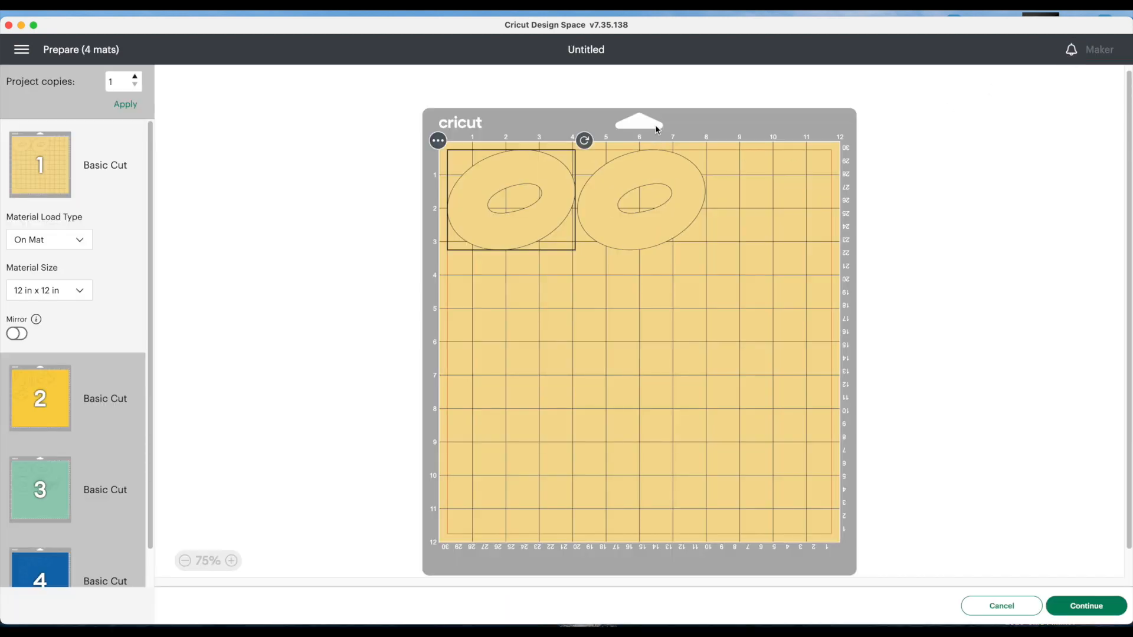
{"action": "left_click", "coordinate": [55, 390]}
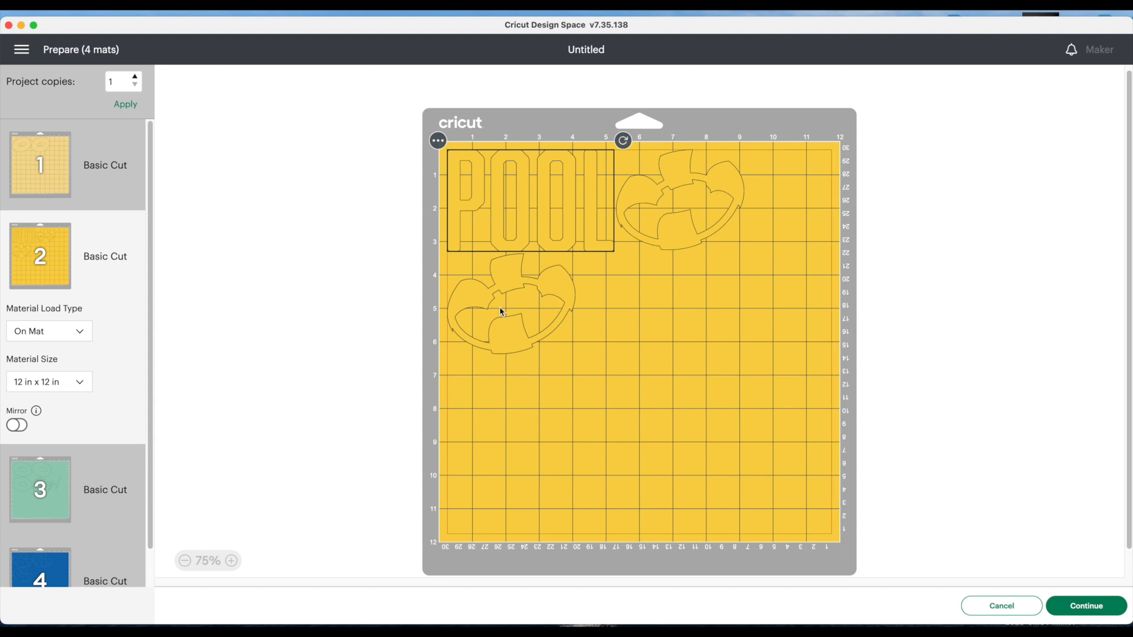
{"action": "left_click", "coordinate": [56, 495]}
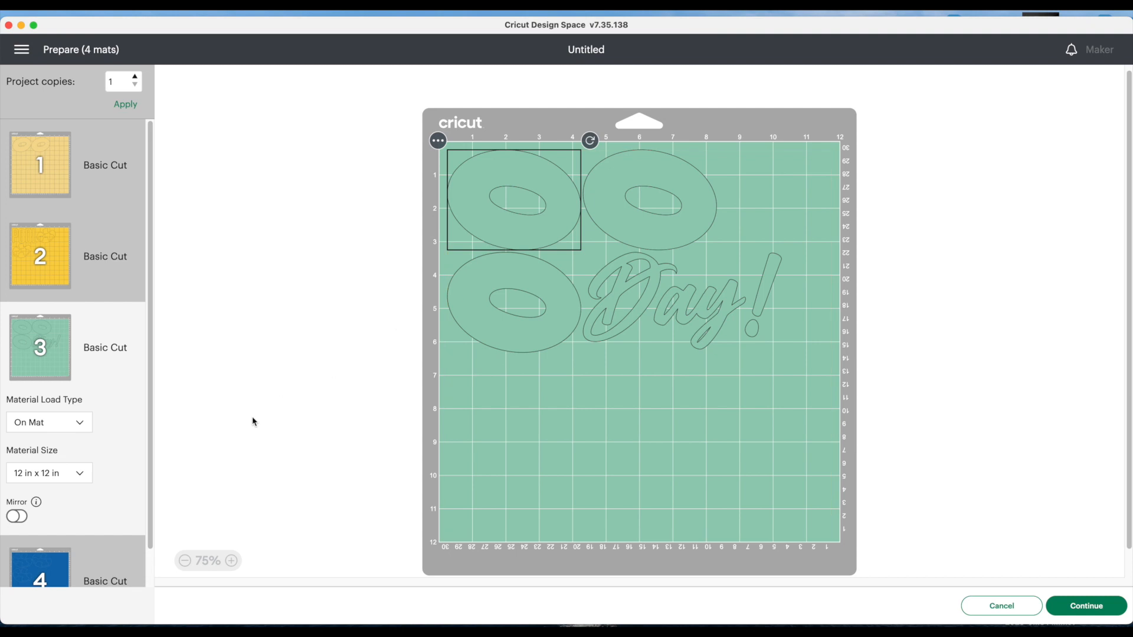
{"action": "left_click", "coordinate": [47, 565]}
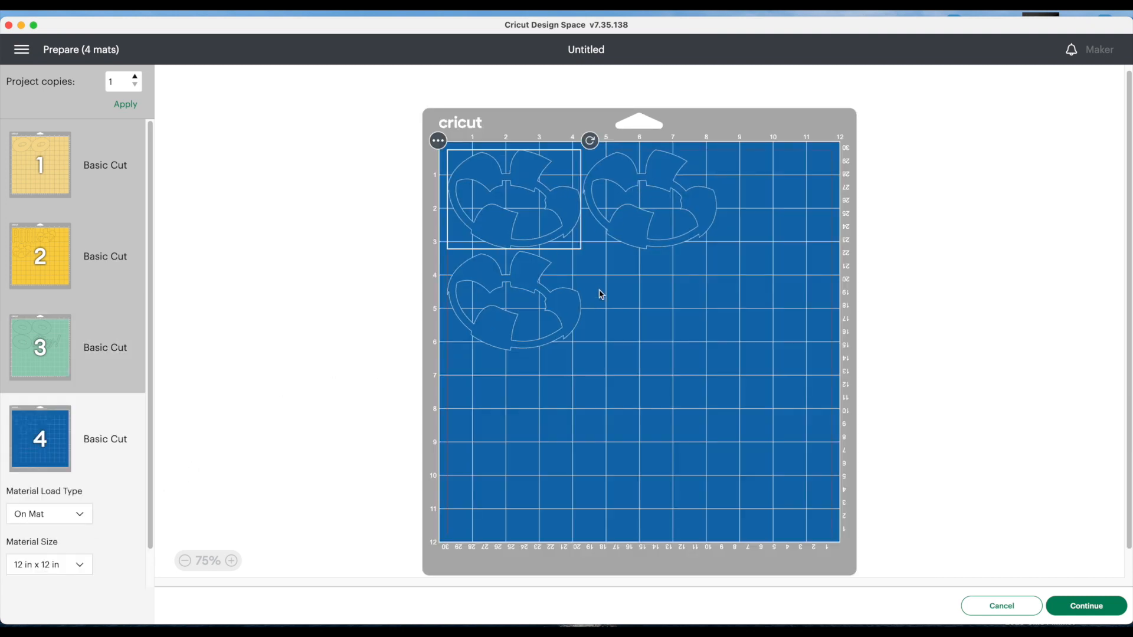